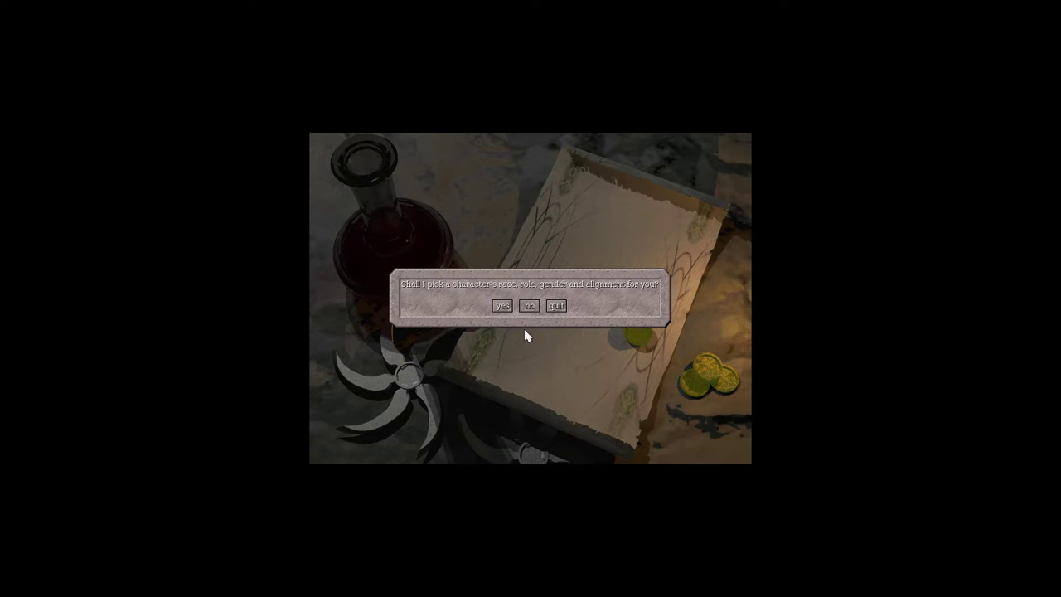
Skip the dream narration and Book of Odin story to begin the Valkyrie's game
{"action": "left_click", "coordinate": [504, 307]}
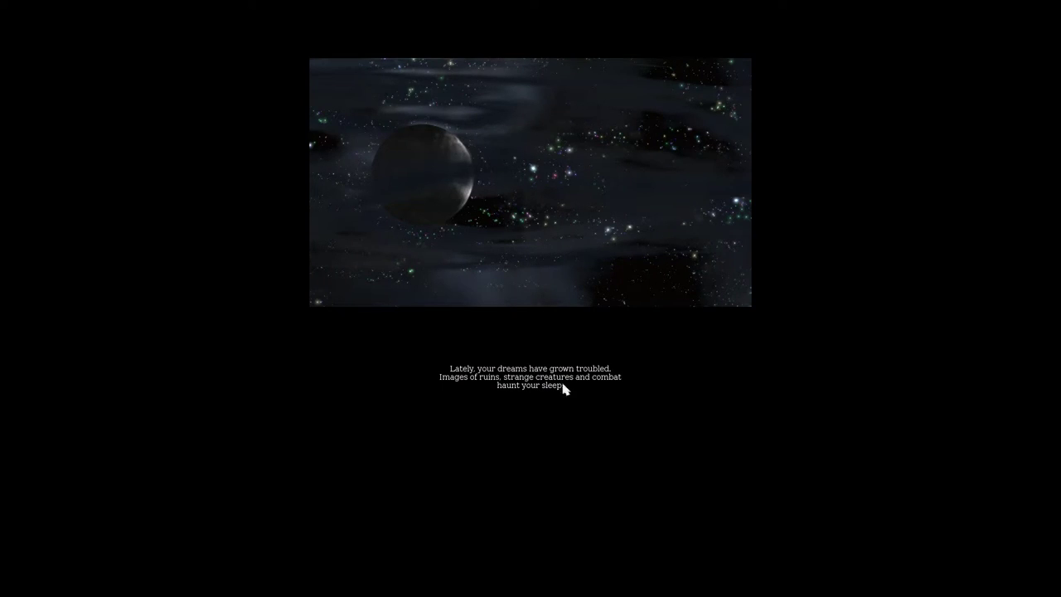
{"action": "left_click", "coordinate": [527, 389]}
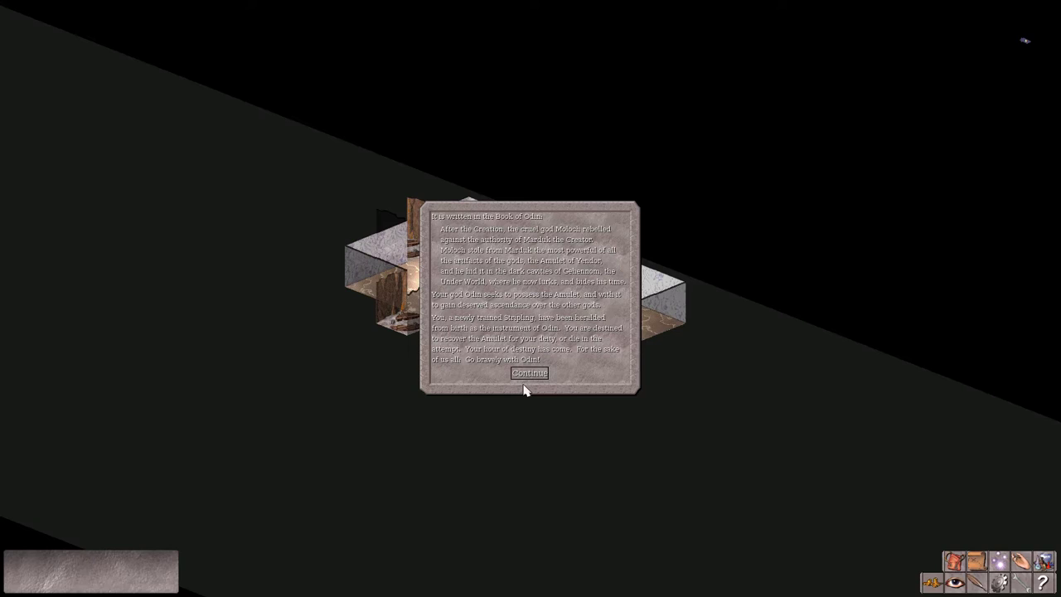
{"action": "left_click", "coordinate": [529, 373]}
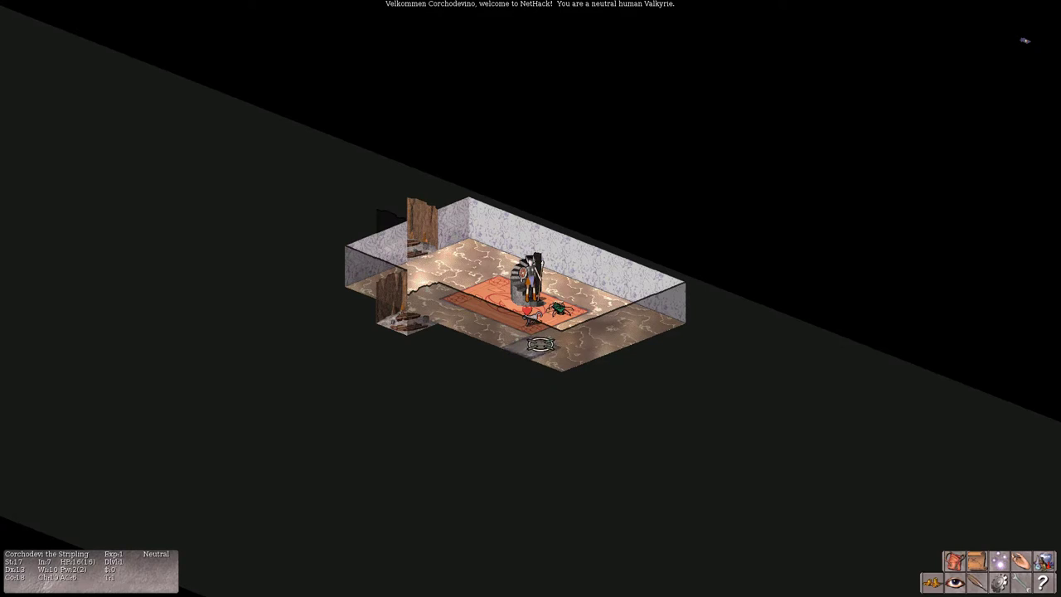
Kill the grid bug, step past the kitten and cancel the item-drop prompt
{"action": "left_click", "coordinate": [569, 313]}
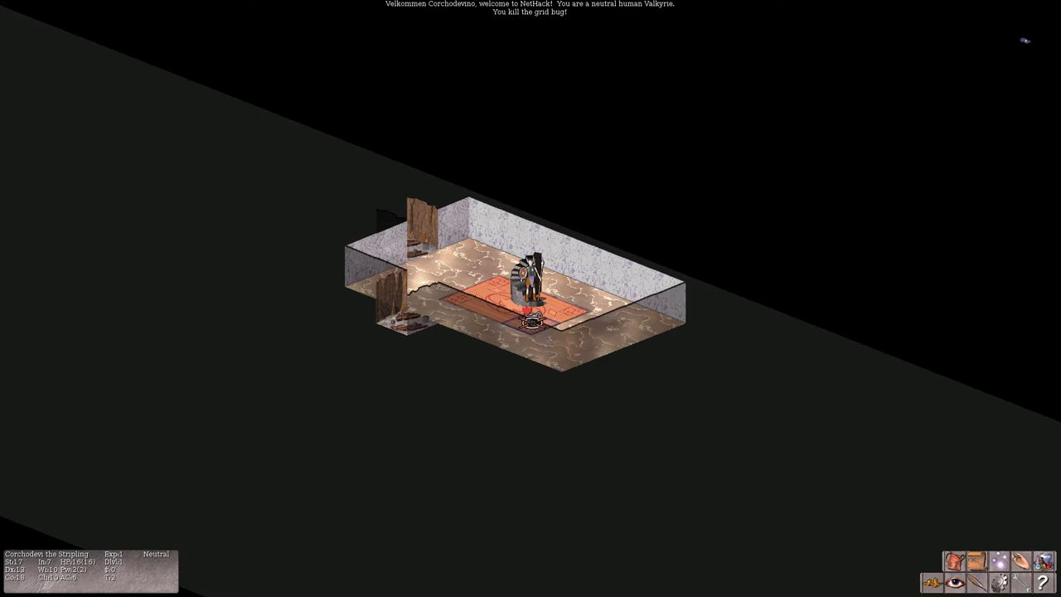
{"action": "left_click", "coordinate": [531, 323]}
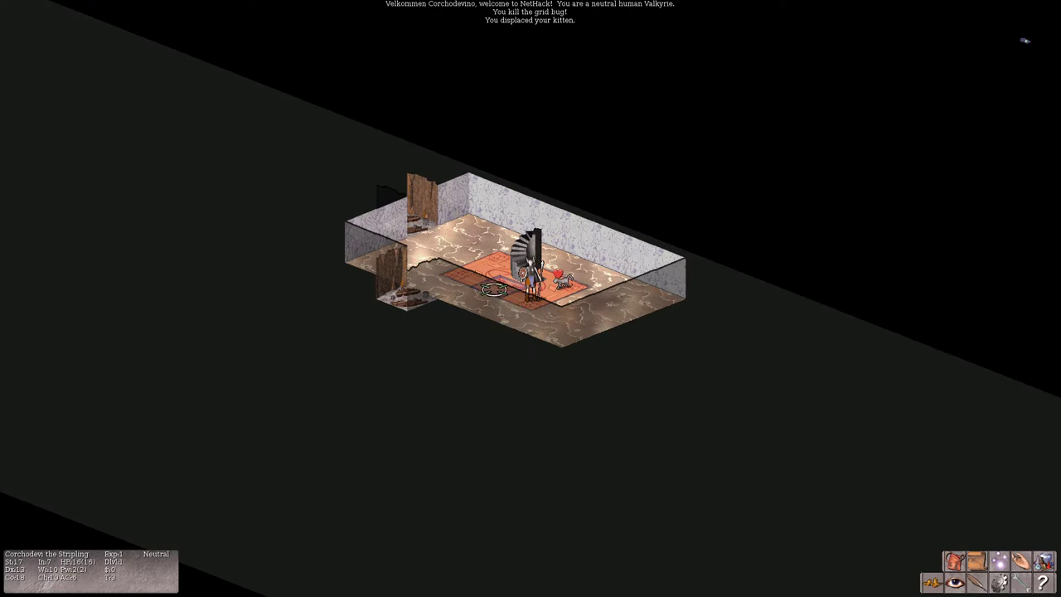
{"action": "left_click", "coordinate": [472, 276]}
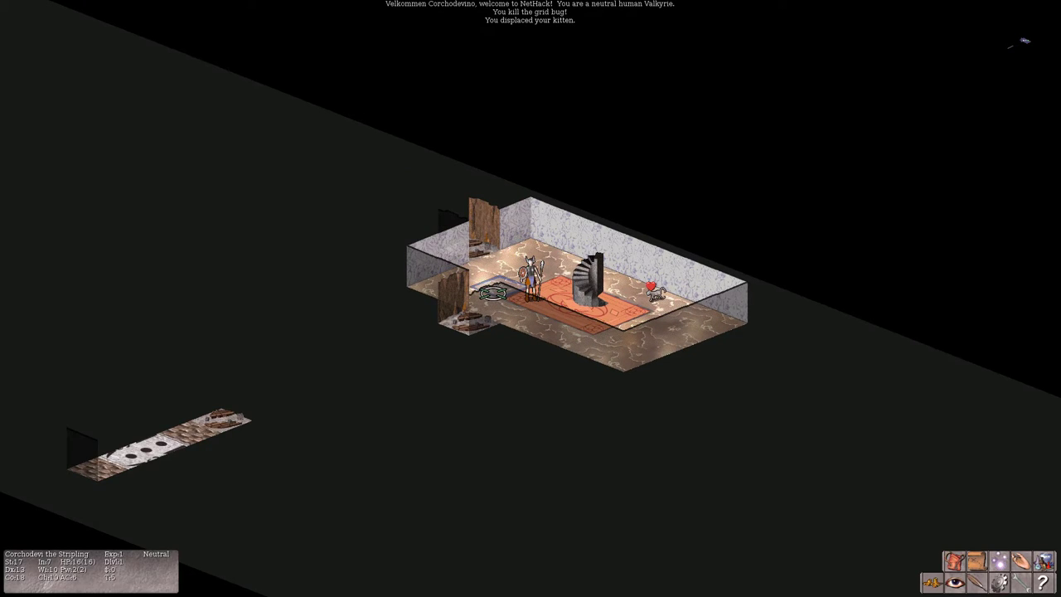
{"action": "key", "text": "t"}
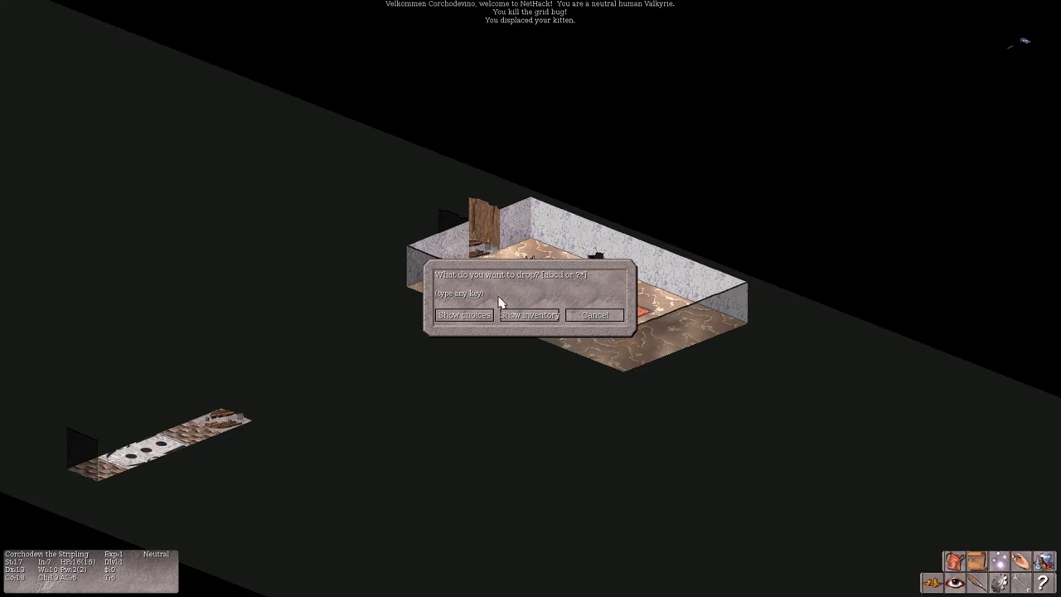
{"action": "left_click", "coordinate": [580, 319]}
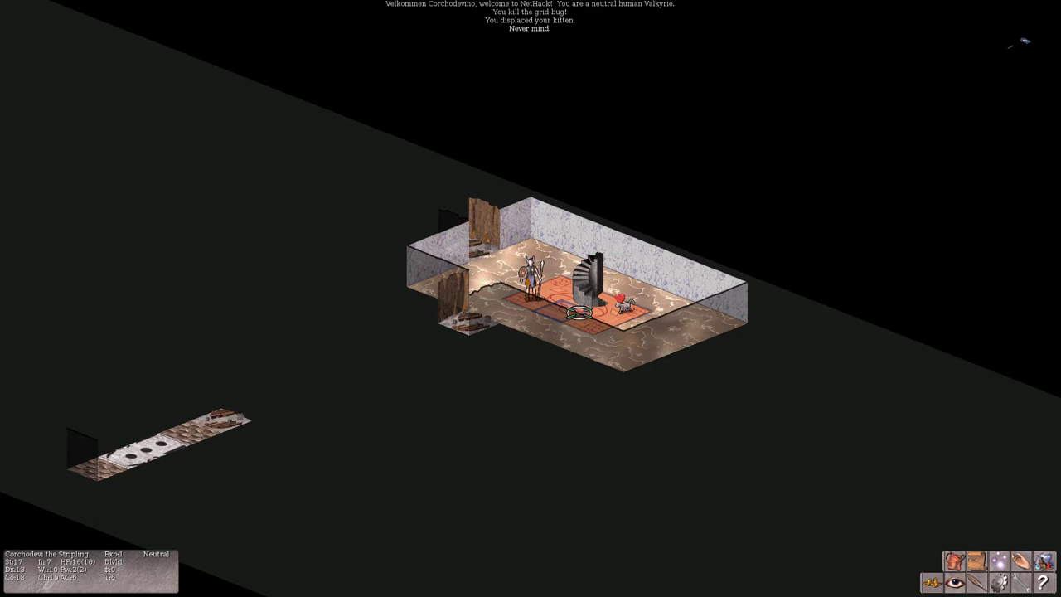
Walk west out of the starting room and follow the corridor northwest and west
{"action": "left_click", "coordinate": [580, 313]}
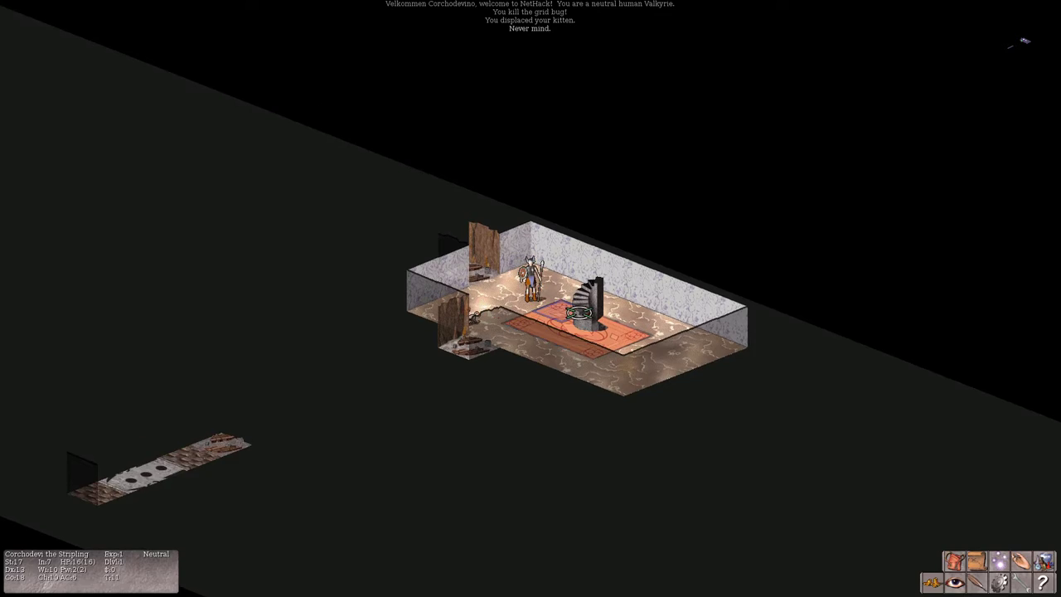
{"action": "left_click", "coordinate": [580, 314]}
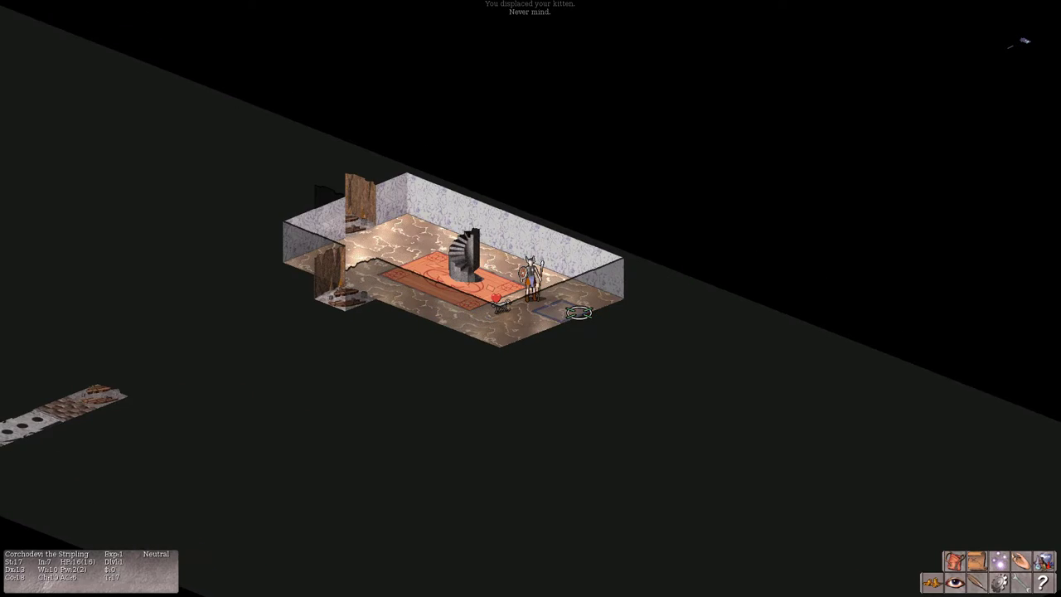
{"action": "left_click", "coordinate": [581, 314]}
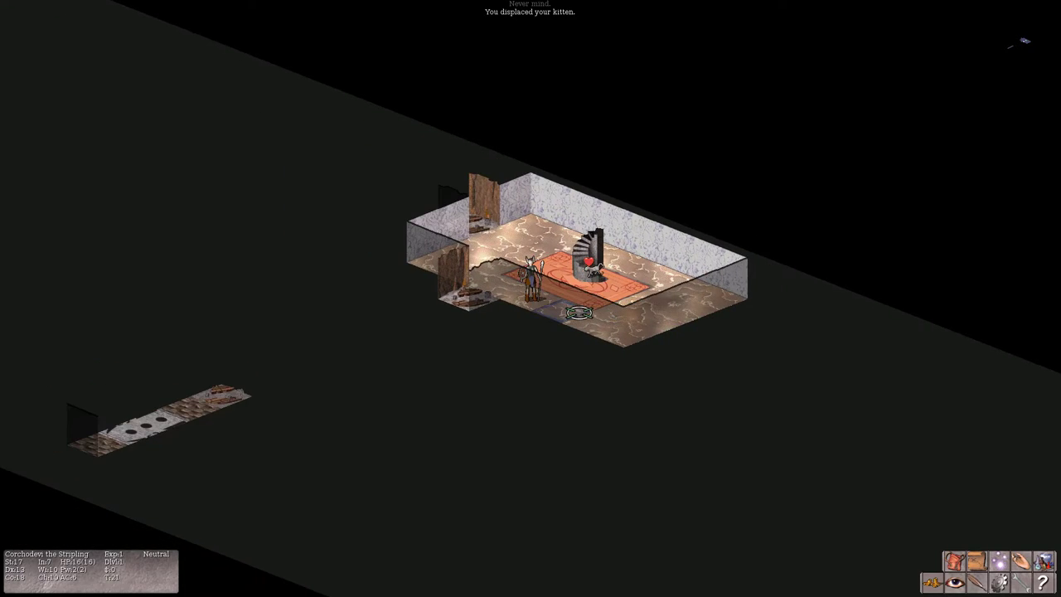
{"action": "left_click", "coordinate": [580, 314]}
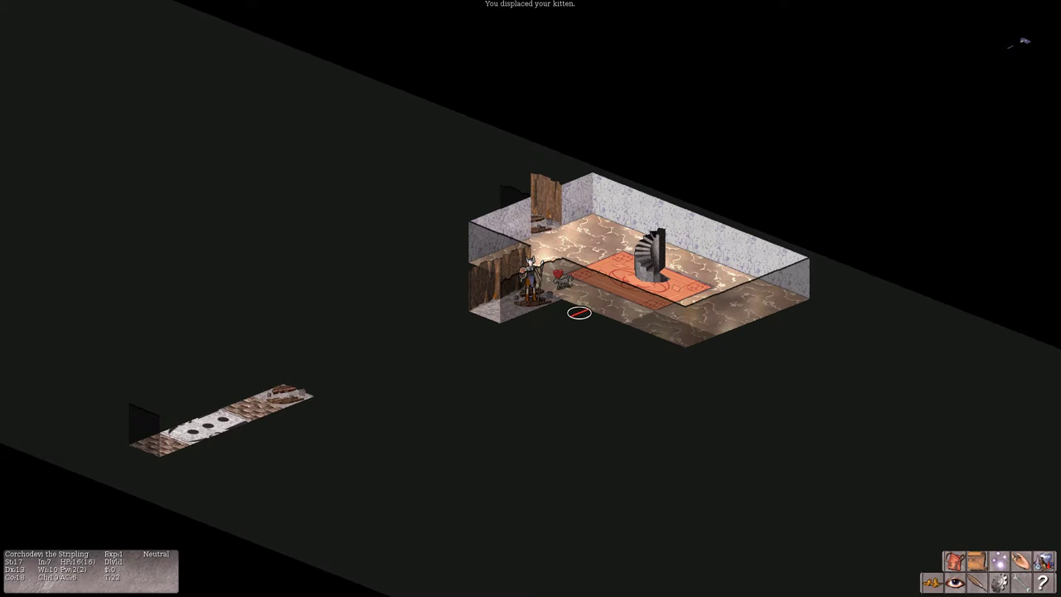
{"action": "left_click", "coordinate": [580, 313]}
{"action": "left_click", "coordinate": [580, 314]}
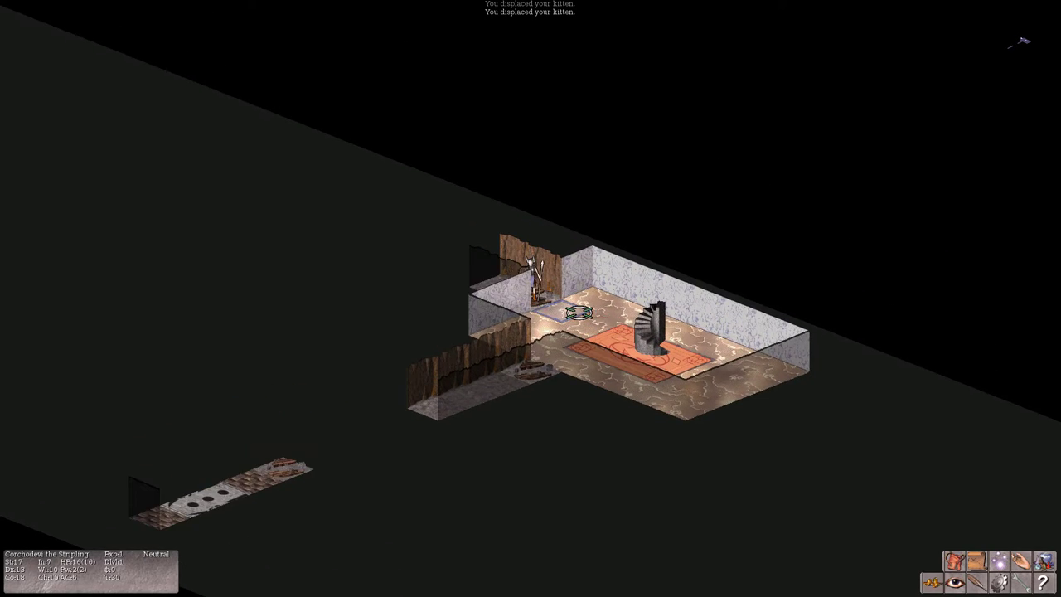
{"action": "left_click", "coordinate": [580, 313]}
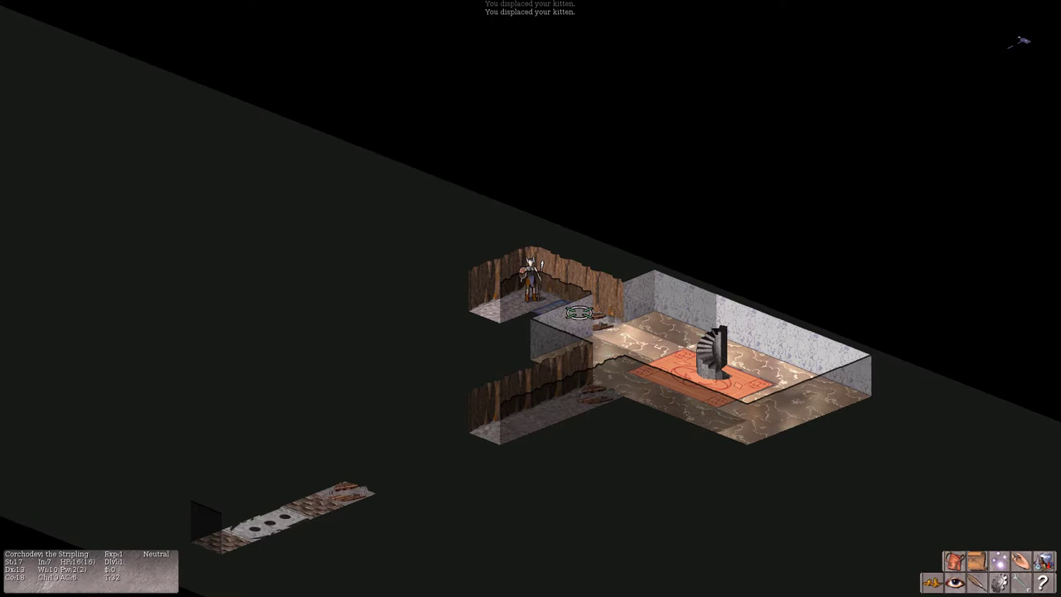
{"action": "left_click", "coordinate": [580, 314]}
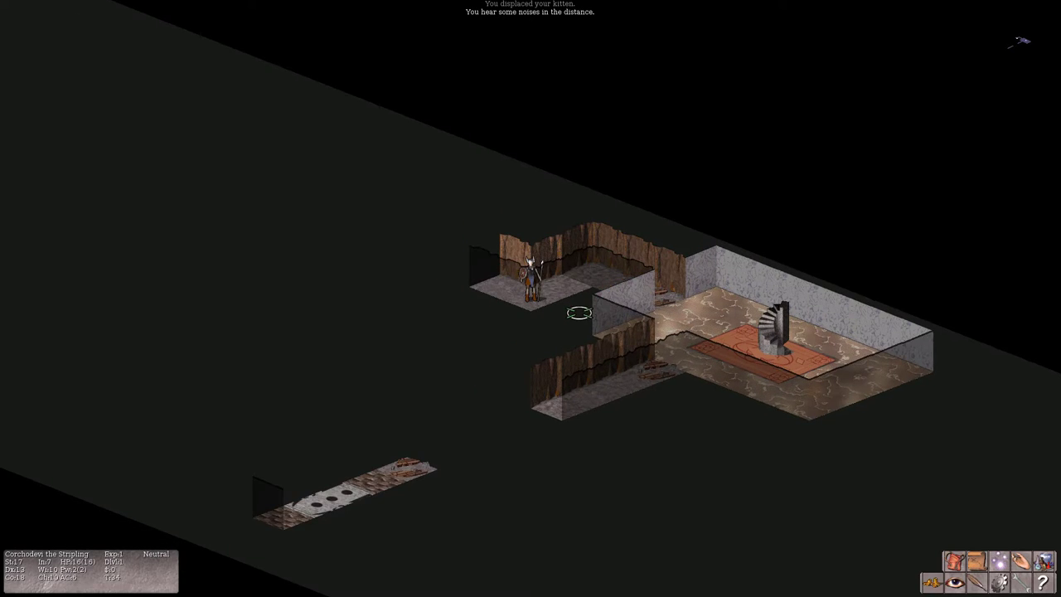
{"action": "left_click", "coordinate": [580, 313]}
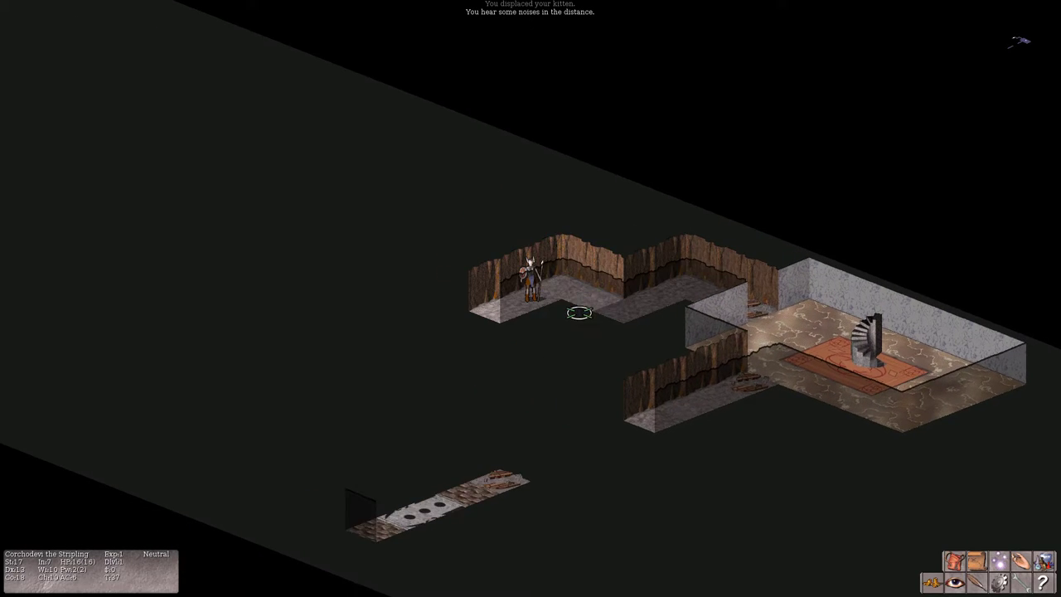
{"action": "left_click", "coordinate": [580, 313]}
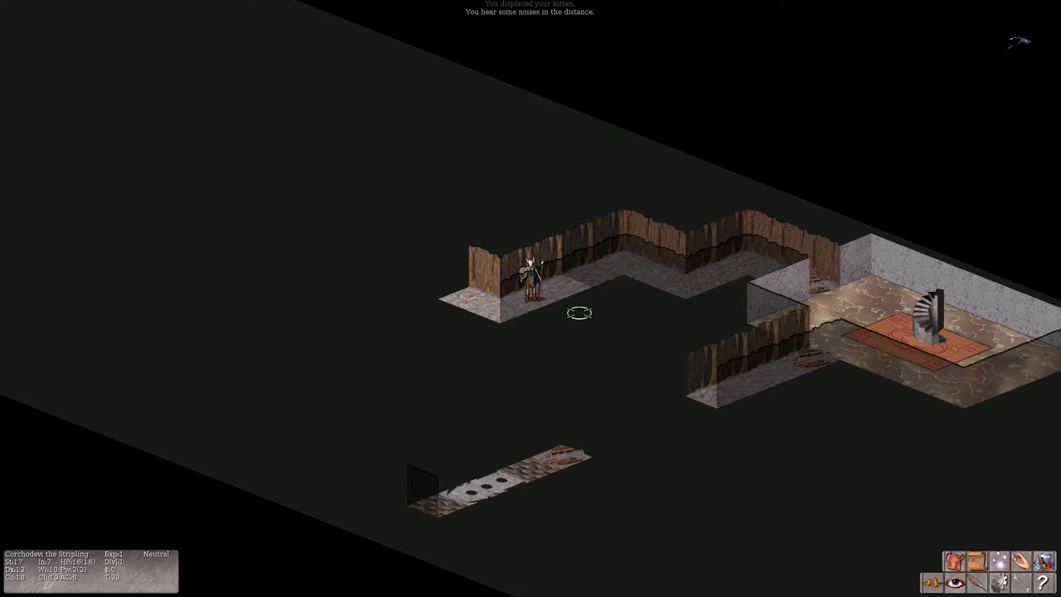
{"action": "left_click", "coordinate": [580, 314]}
Push repeatedly against the boulder until it clearly won't move
{"action": "left_click", "coordinate": [581, 313]}
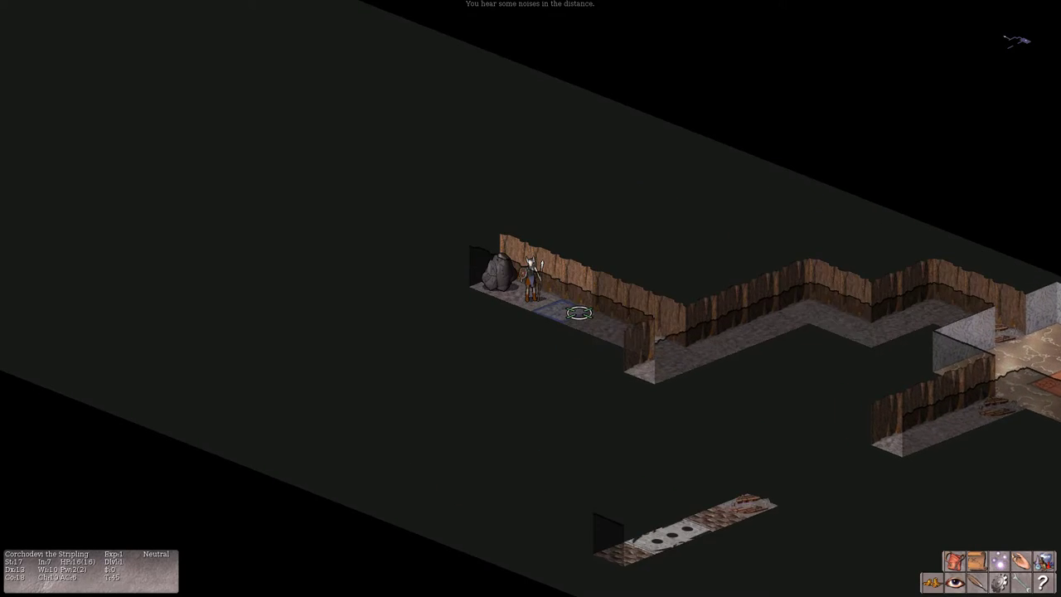
{"action": "left_click", "coordinate": [580, 313]}
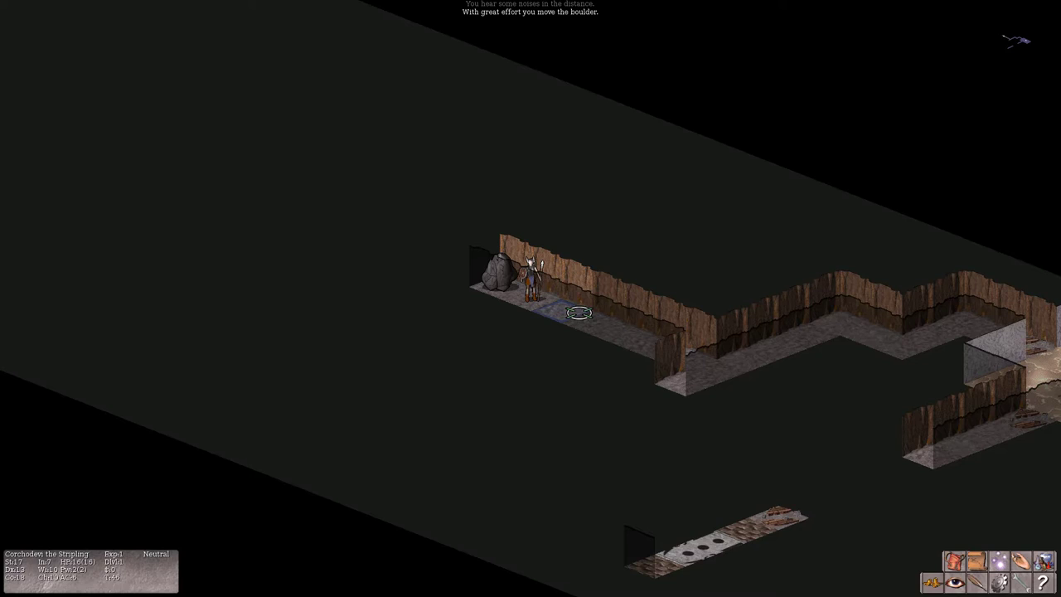
{"action": "left_click", "coordinate": [580, 313]}
{"action": "left_click", "coordinate": [581, 313]}
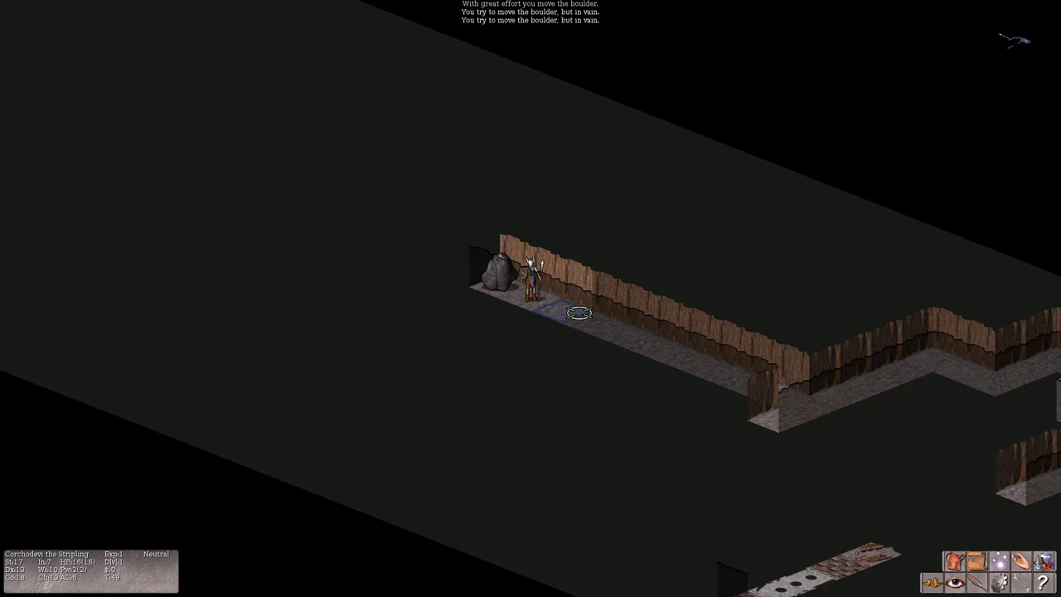
{"action": "left_click", "coordinate": [580, 313]}
{"action": "left_click", "coordinate": [580, 313]}
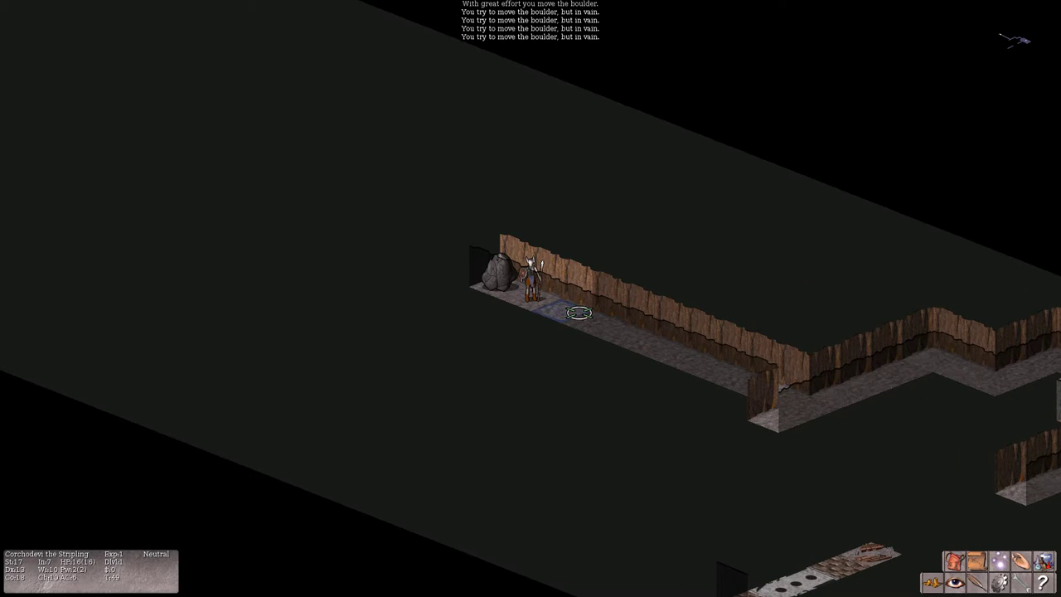
Backtrack southeast along the corridor and side passage to the door
{"action": "left_click", "coordinate": [580, 313]}
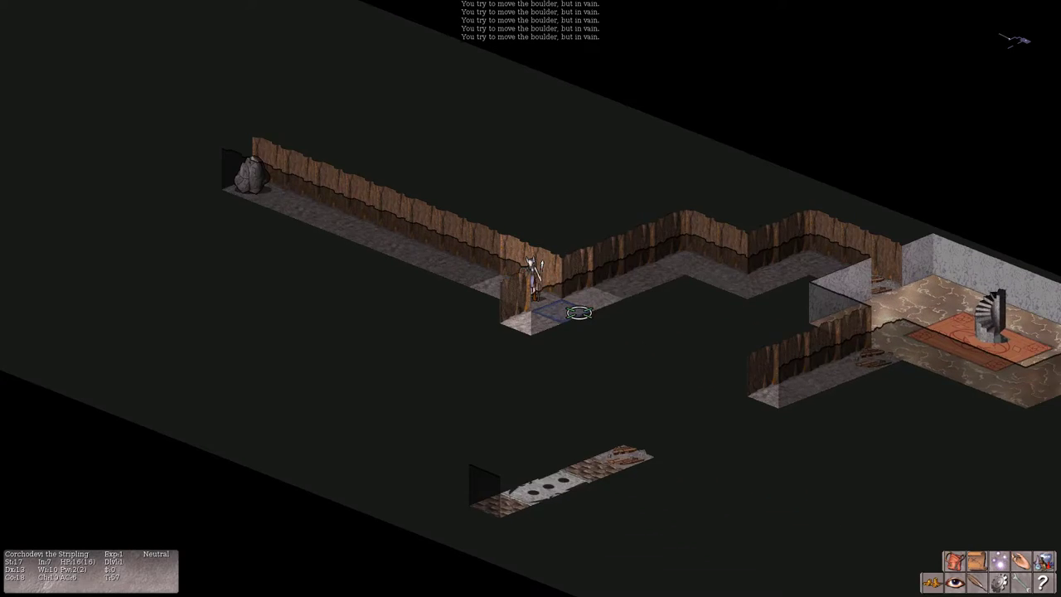
{"action": "left_click", "coordinate": [580, 313]}
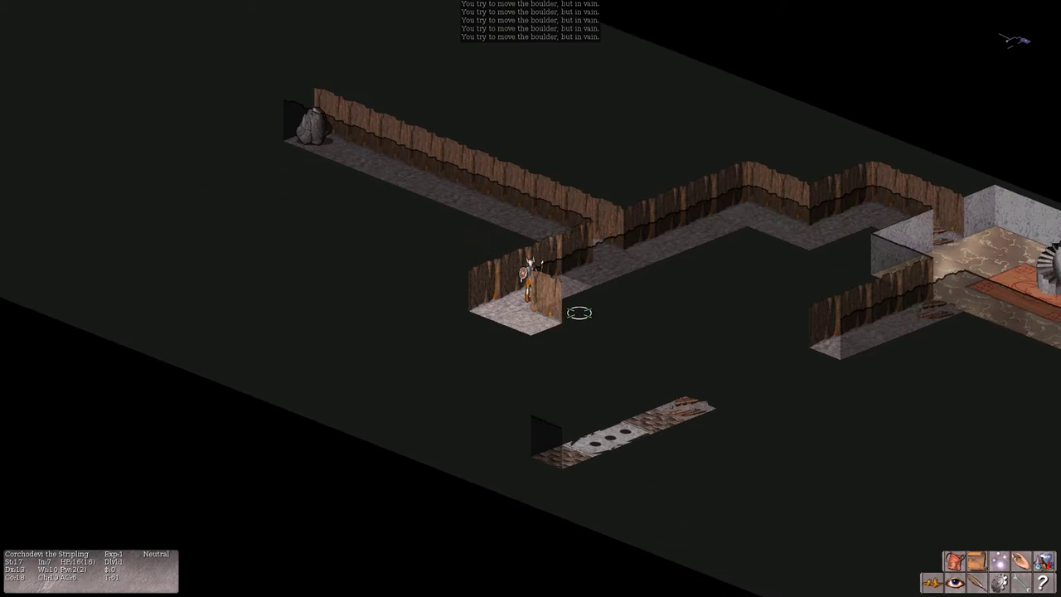
{"action": "left_click", "coordinate": [580, 313]}
{"action": "left_click", "coordinate": [580, 313]}
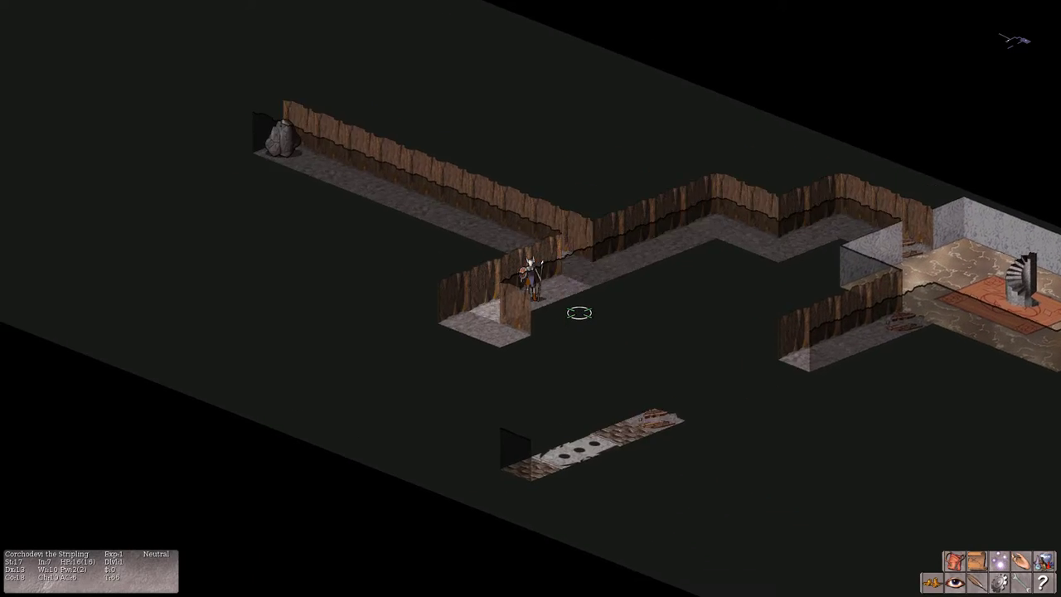
{"action": "left_click", "coordinate": [580, 314]}
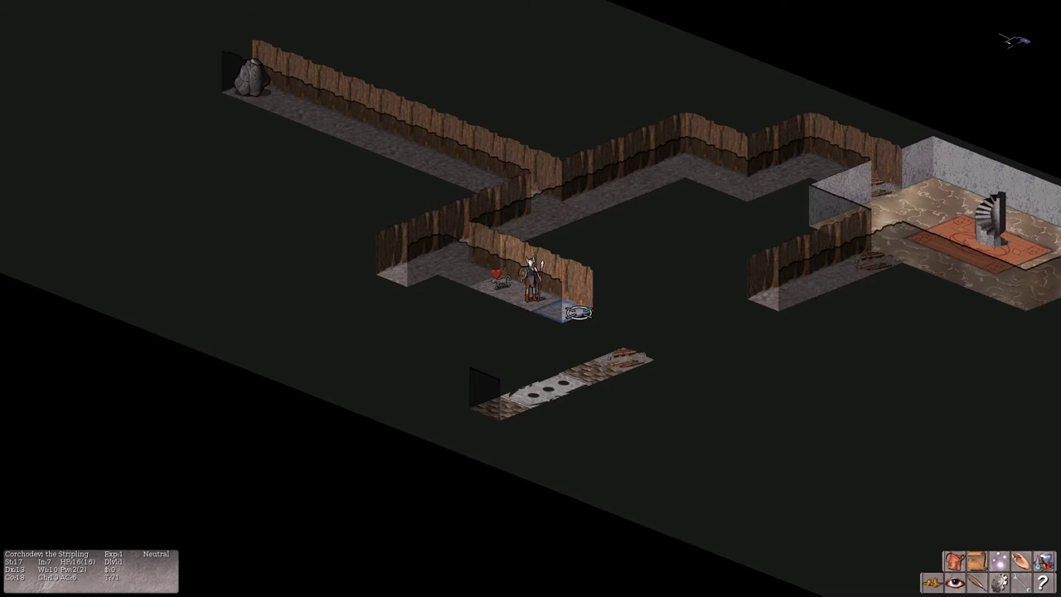
{"action": "left_click", "coordinate": [581, 313]}
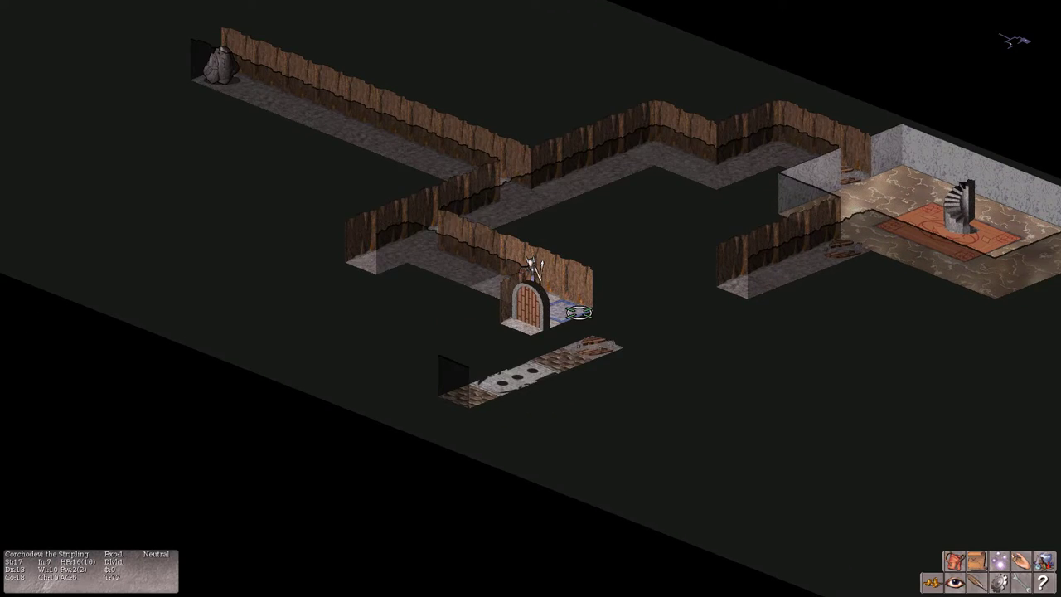
{"action": "left_click", "coordinate": [580, 314]}
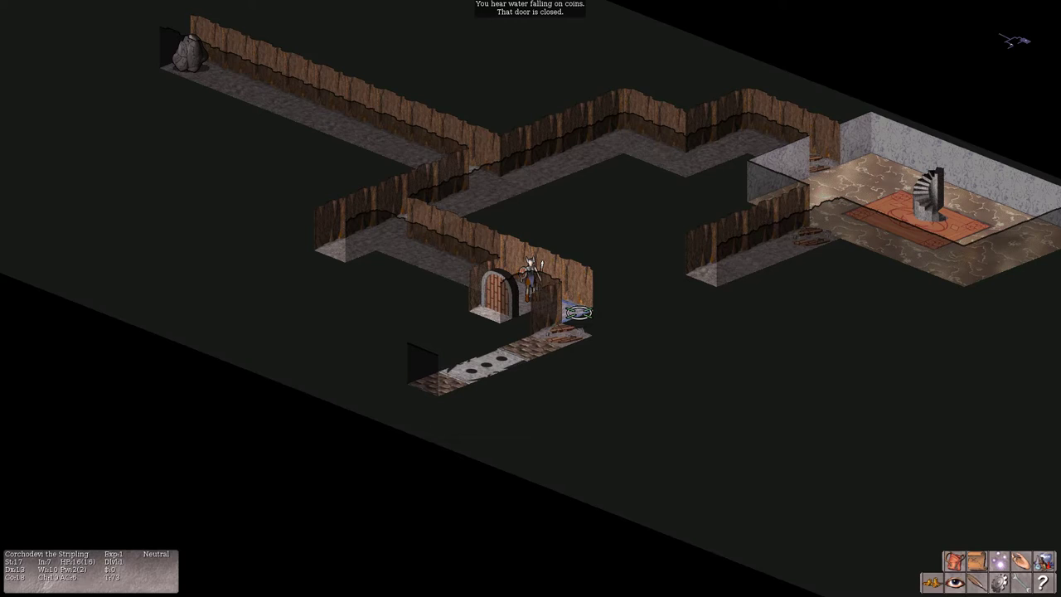
Walk past the door into the tiled room and down the dead-end passage
{"action": "left_click", "coordinate": [580, 314]}
{"action": "left_click", "coordinate": [580, 313]}
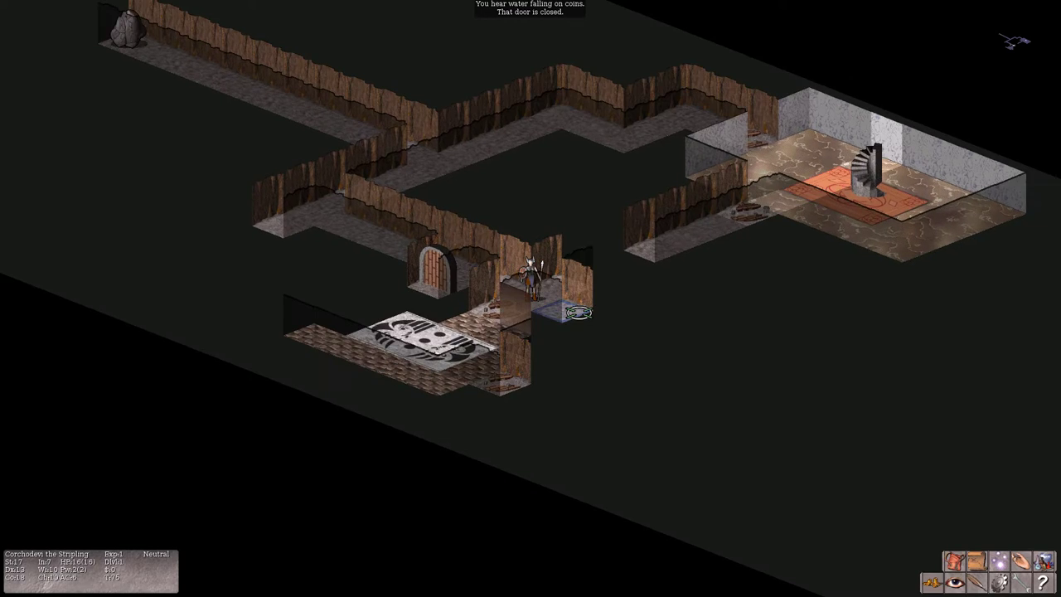
{"action": "left_click", "coordinate": [580, 314]}
{"action": "left_click", "coordinate": [580, 313]}
{"action": "left_click", "coordinate": [580, 313]}
{"action": "left_click", "coordinate": [580, 313]}
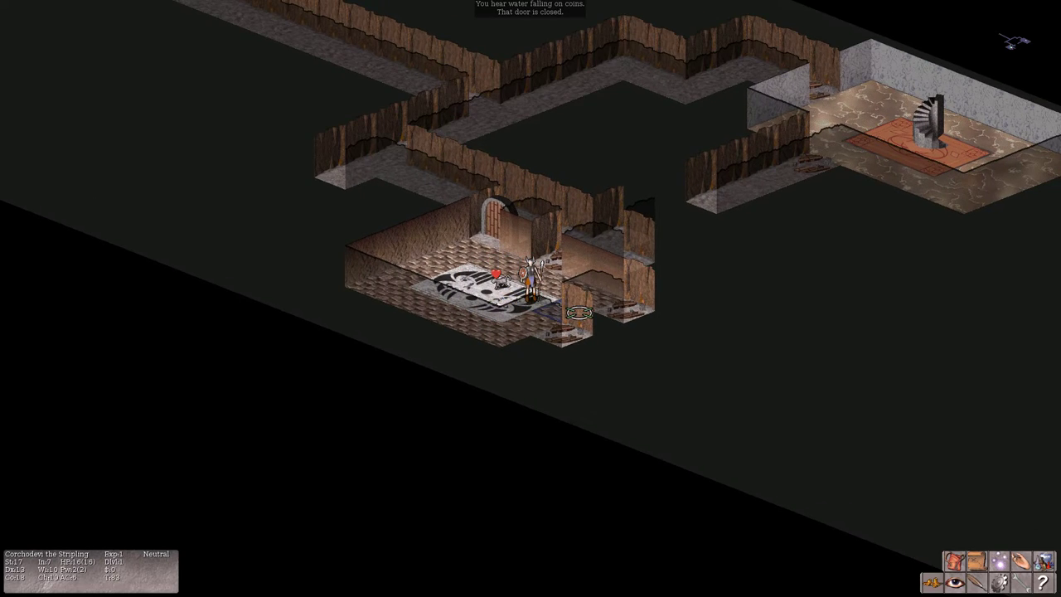
{"action": "left_click", "coordinate": [580, 313]}
{"action": "left_click", "coordinate": [581, 313]}
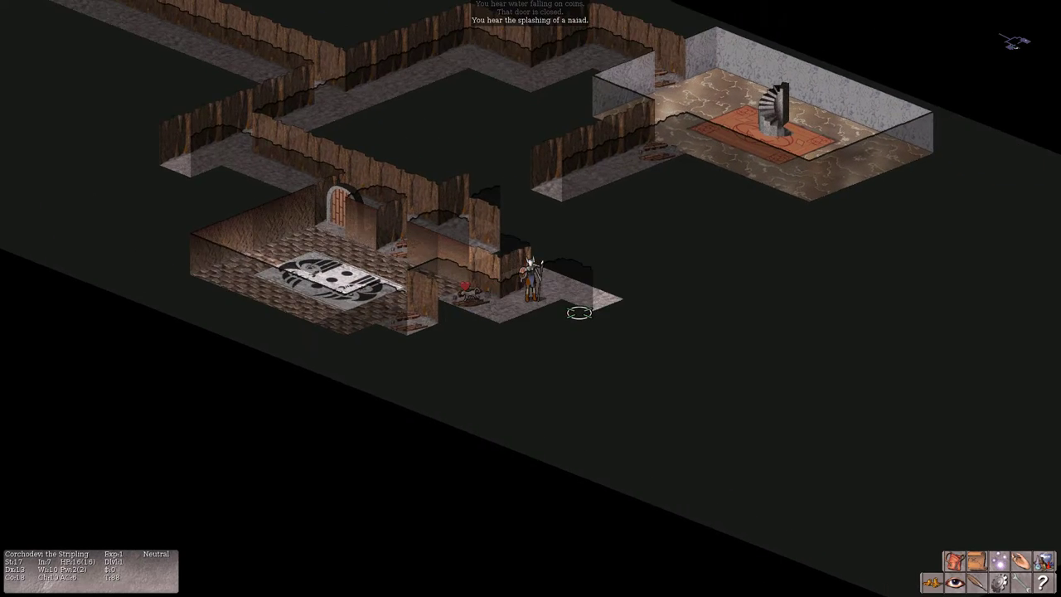
{"action": "left_click", "coordinate": [580, 313]}
{"action": "left_click", "coordinate": [580, 314]}
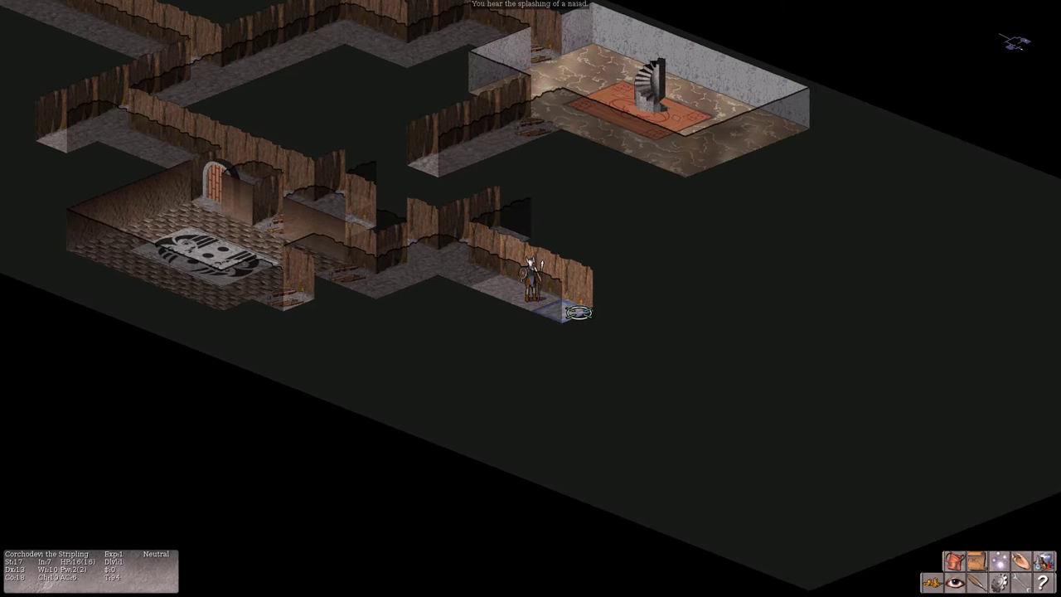
Try pushing the boulder, then walk back past the kitten along the upper corridor
{"action": "left_click", "coordinate": [581, 313]}
{"action": "left_click", "coordinate": [581, 313]}
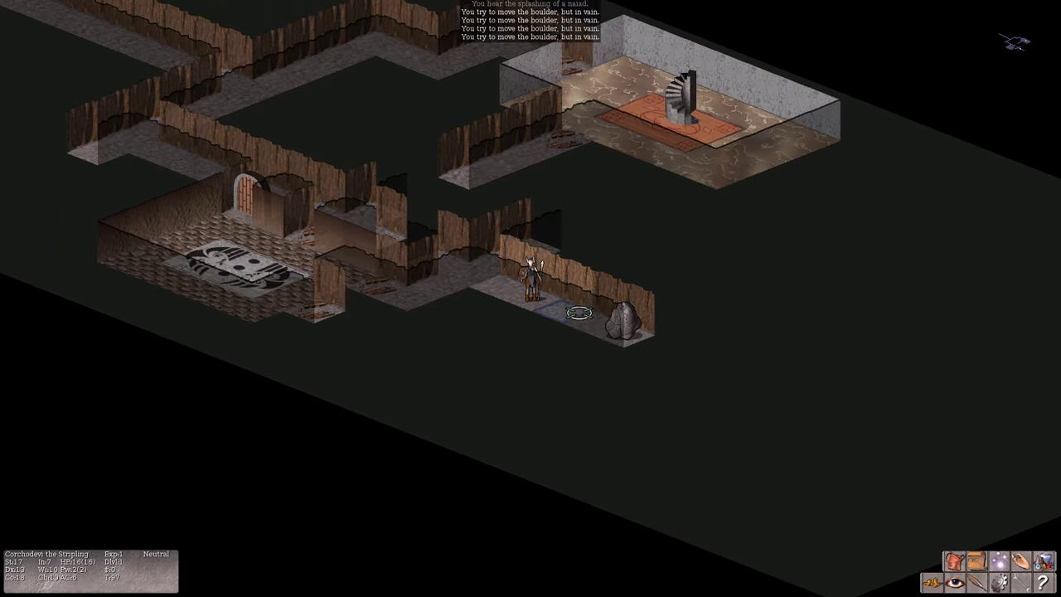
{"action": "left_click", "coordinate": [580, 314]}
{"action": "left_click", "coordinate": [580, 314]}
{"action": "left_click", "coordinate": [580, 313]}
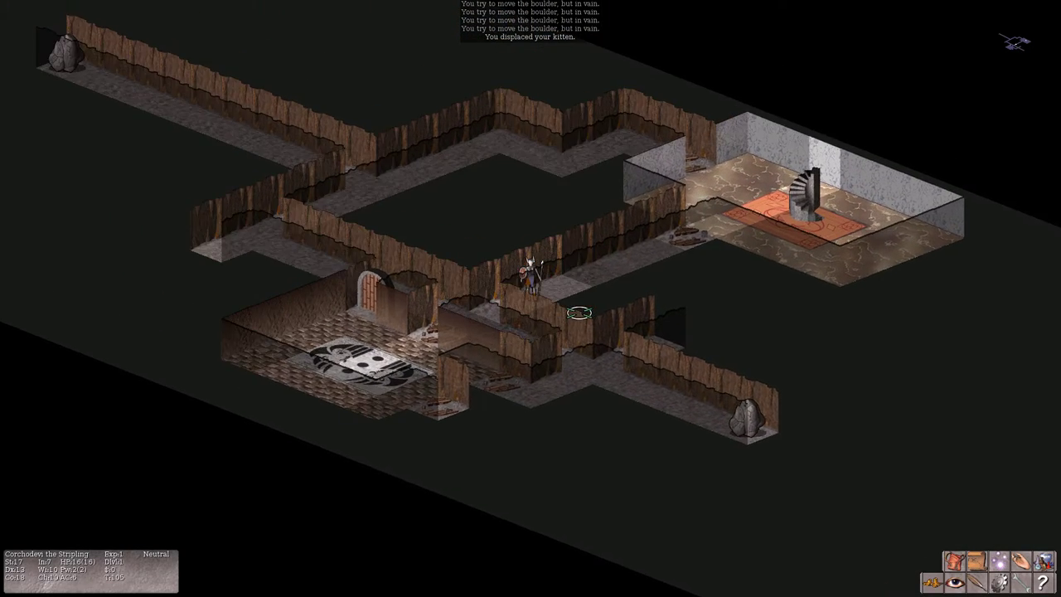
{"action": "left_click", "coordinate": [580, 313]}
{"action": "left_click", "coordinate": [579, 313]}
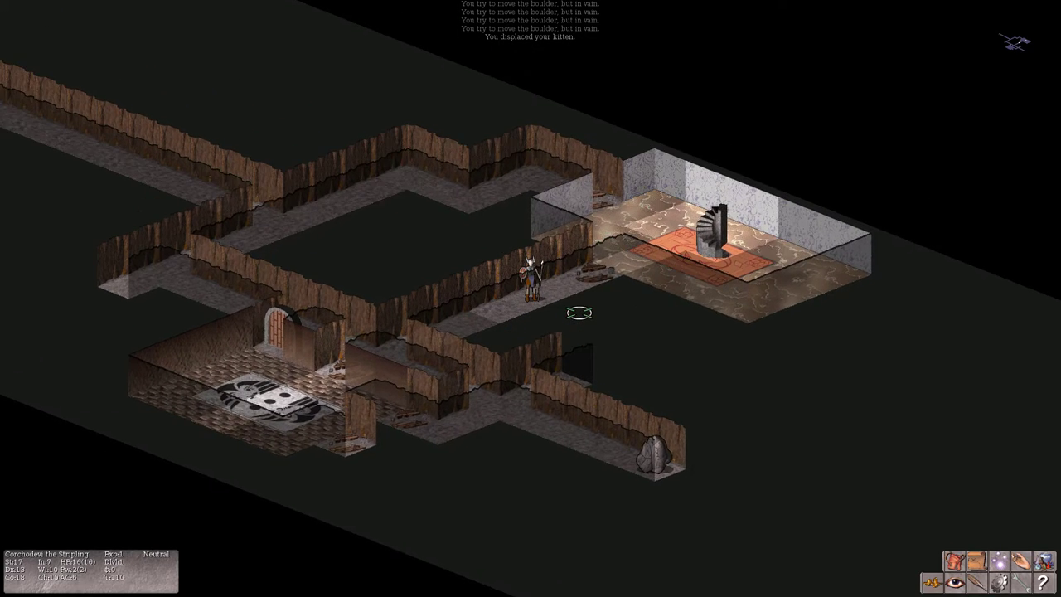
{"action": "left_click", "coordinate": [579, 313]}
Follow the lower corridor east and southeast to the grey stone room
{"action": "left_click", "coordinate": [579, 313]}
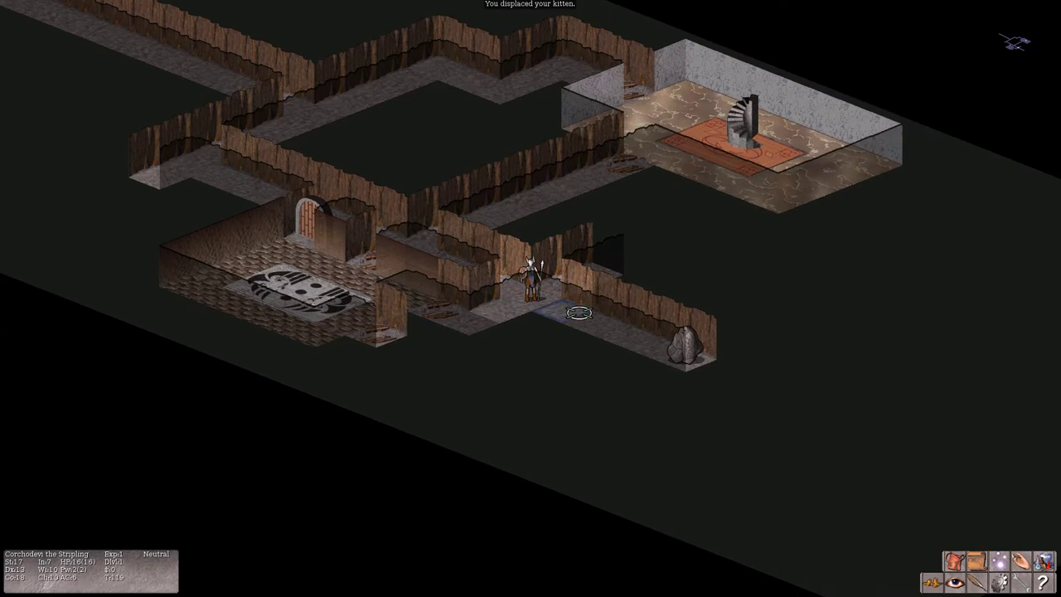
{"action": "left_click", "coordinate": [579, 314]}
{"action": "left_click", "coordinate": [579, 313]}
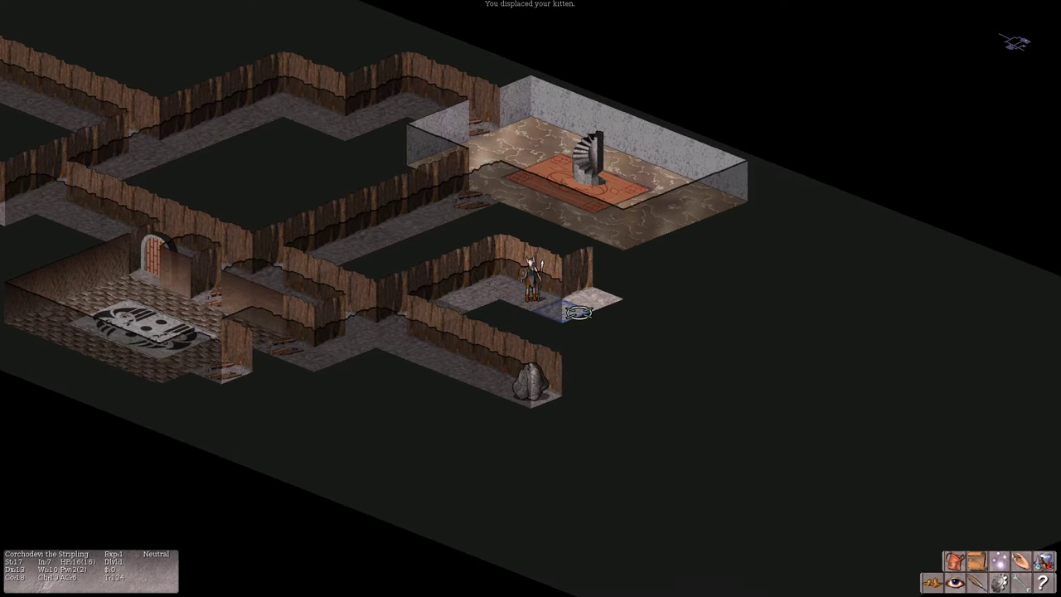
{"action": "left_click", "coordinate": [579, 314]}
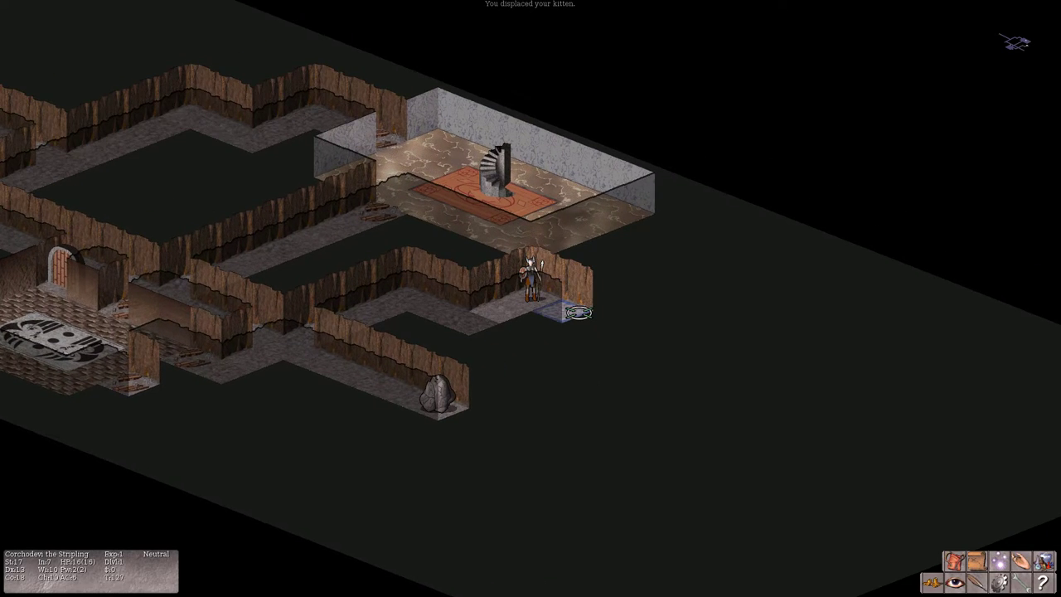
{"action": "left_click", "coordinate": [579, 313]}
{"action": "left_click", "coordinate": [579, 313]}
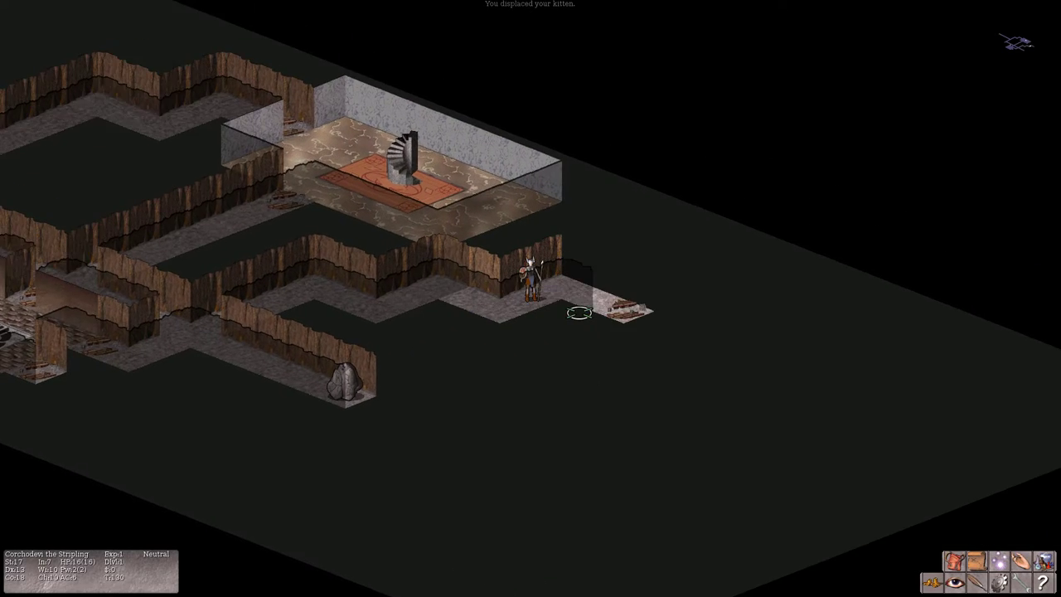
{"action": "left_click", "coordinate": [579, 314]}
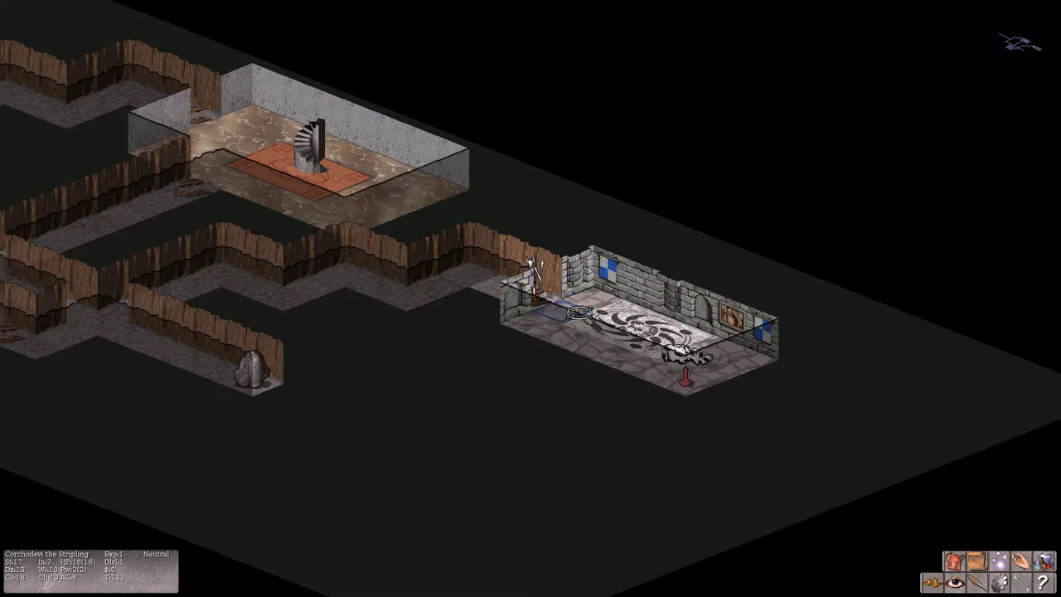
Pick up the knife, read the floor graffiti and collect the puce potion
{"action": "left_click", "coordinate": [579, 314]}
{"action": "left_click", "coordinate": [580, 313]}
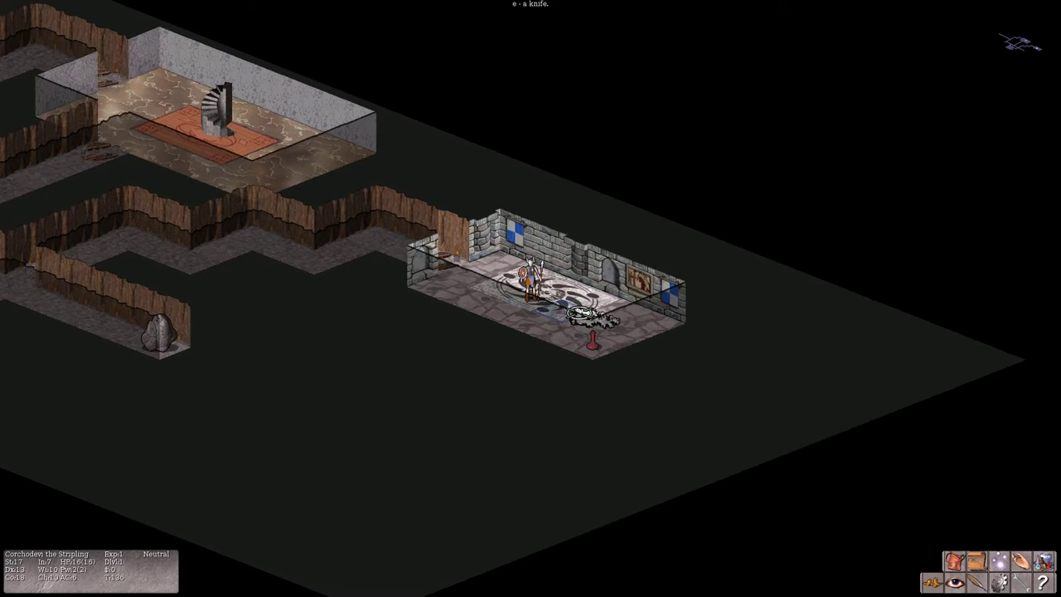
{"action": "left_click", "coordinate": [579, 314]}
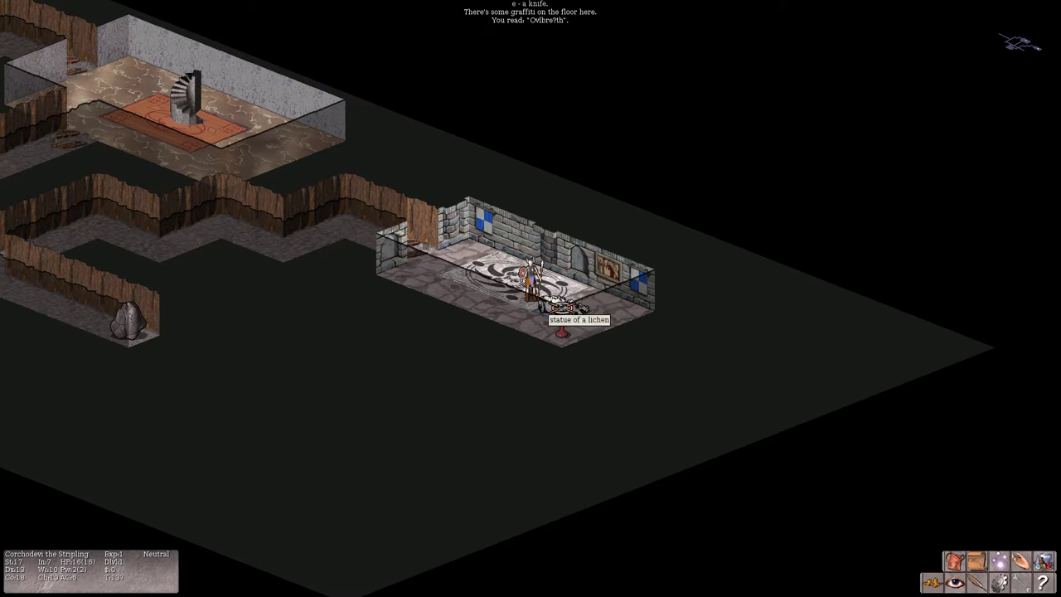
{"action": "left_click", "coordinate": [579, 313]}
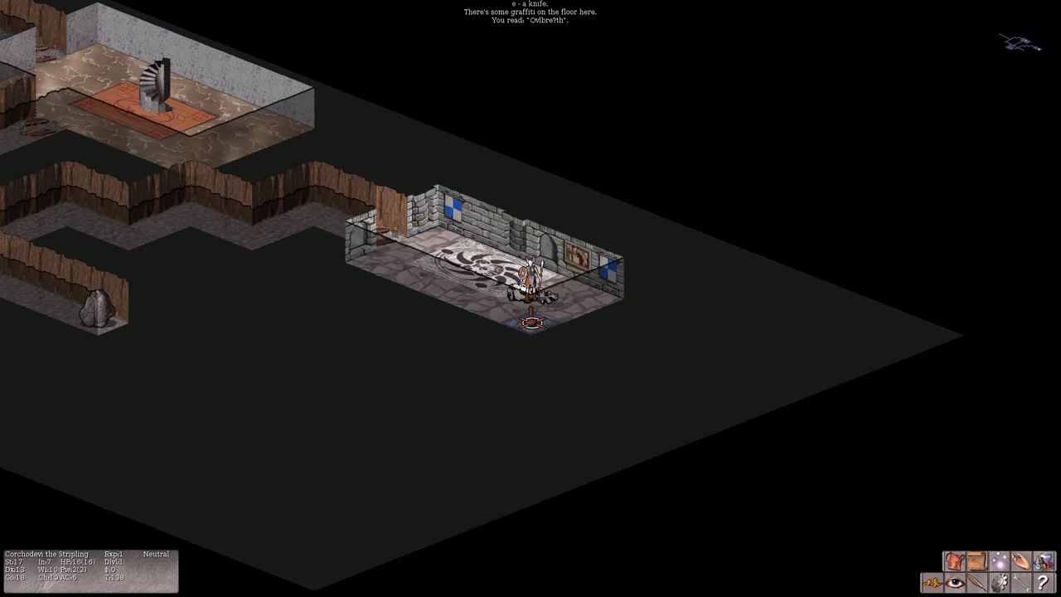
{"action": "left_click", "coordinate": [532, 321]}
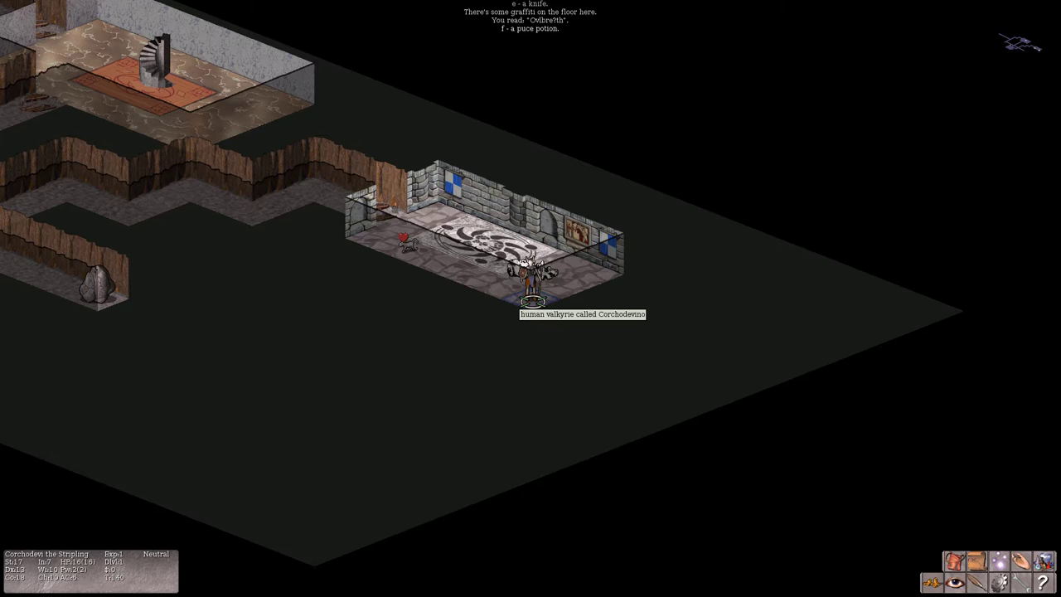
Cross the stone room to its doorway and leave westward along the corridor
{"action": "left_click", "coordinate": [464, 248]}
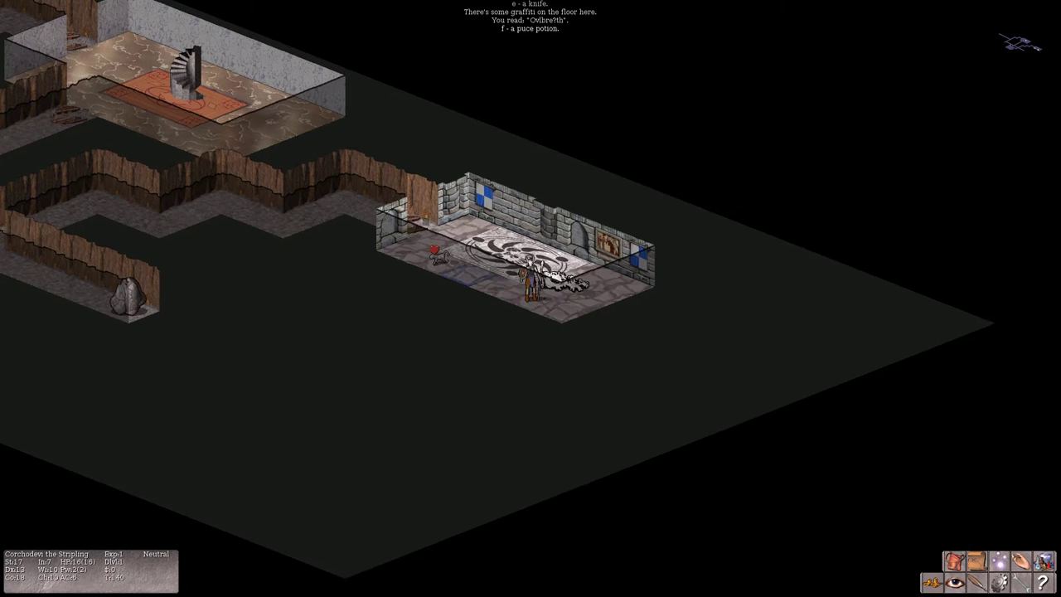
{"action": "left_click", "coordinate": [514, 249]}
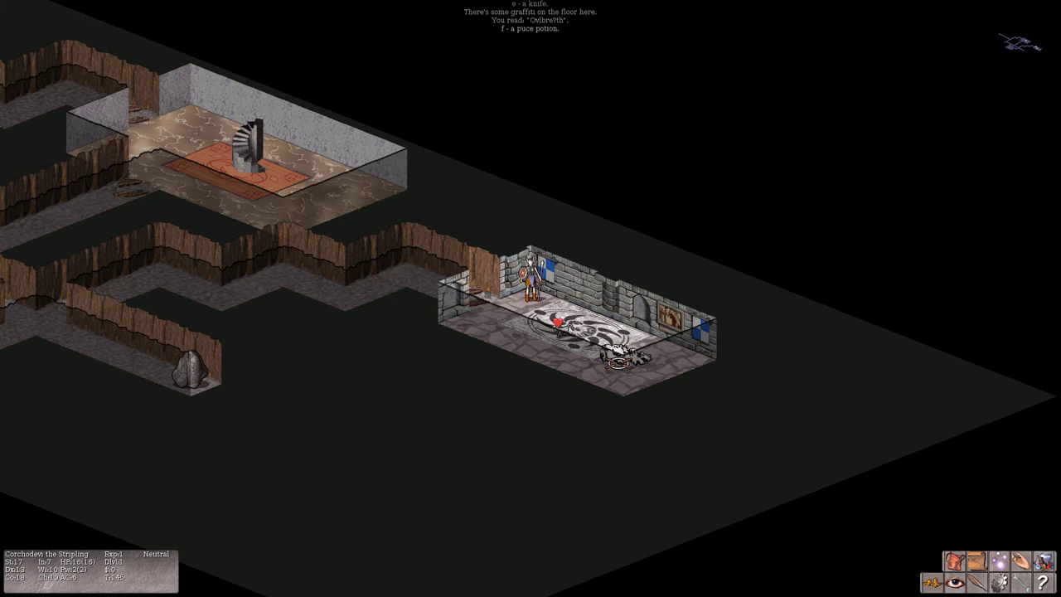
{"action": "left_click", "coordinate": [481, 300]}
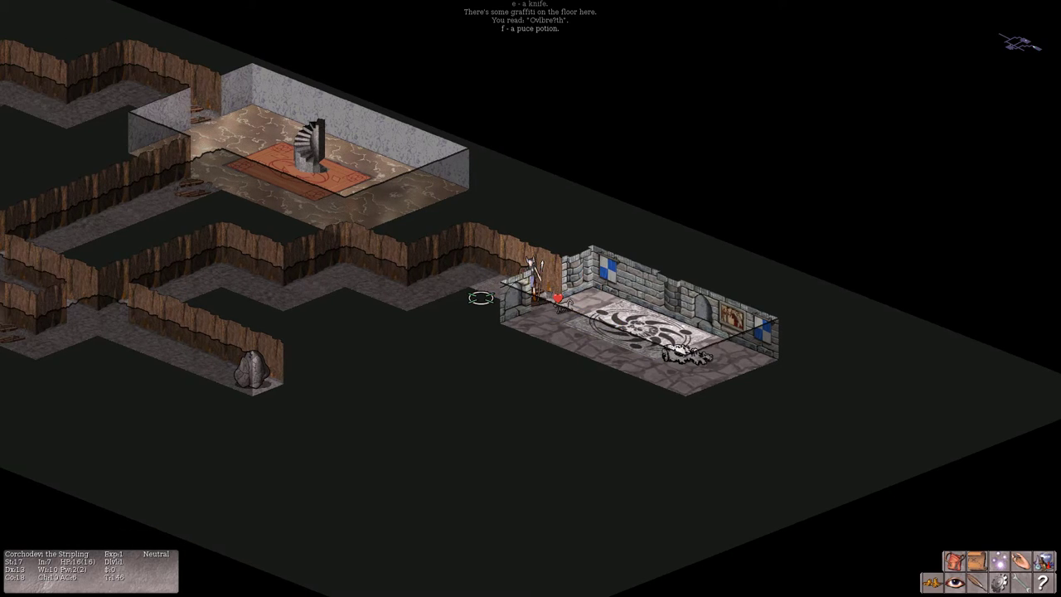
{"action": "left_click", "coordinate": [480, 298]}
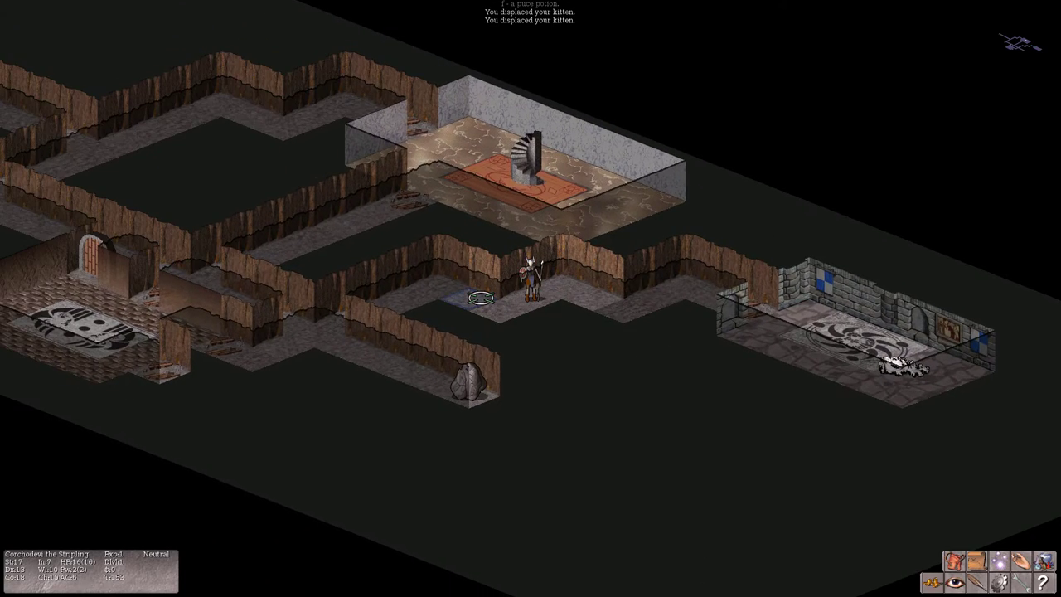
Walk west back into the skull-rug room and try its closed door
{"action": "left_click", "coordinate": [481, 298]}
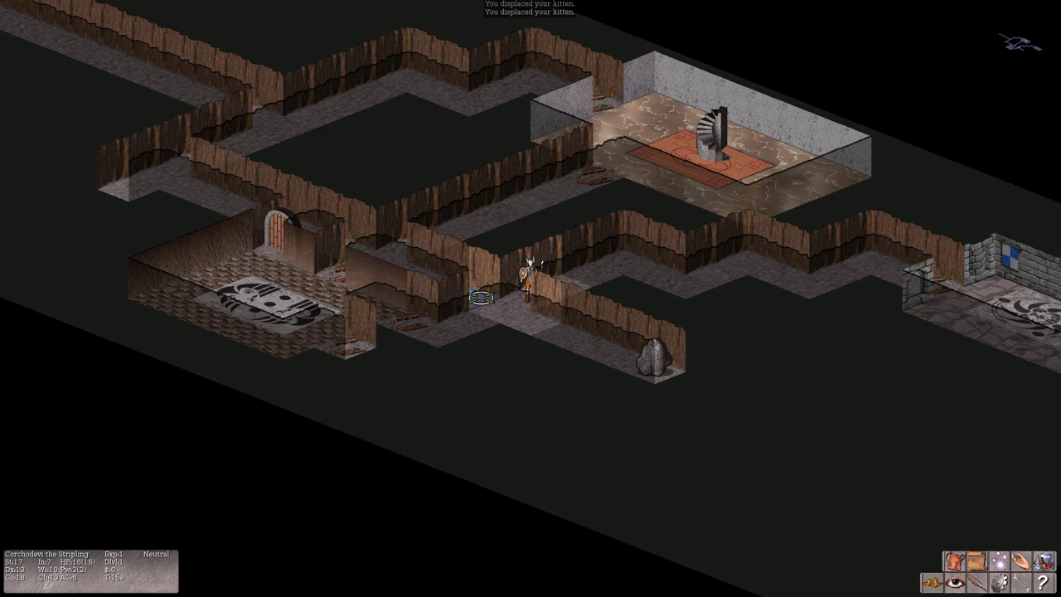
{"action": "left_click", "coordinate": [481, 299]}
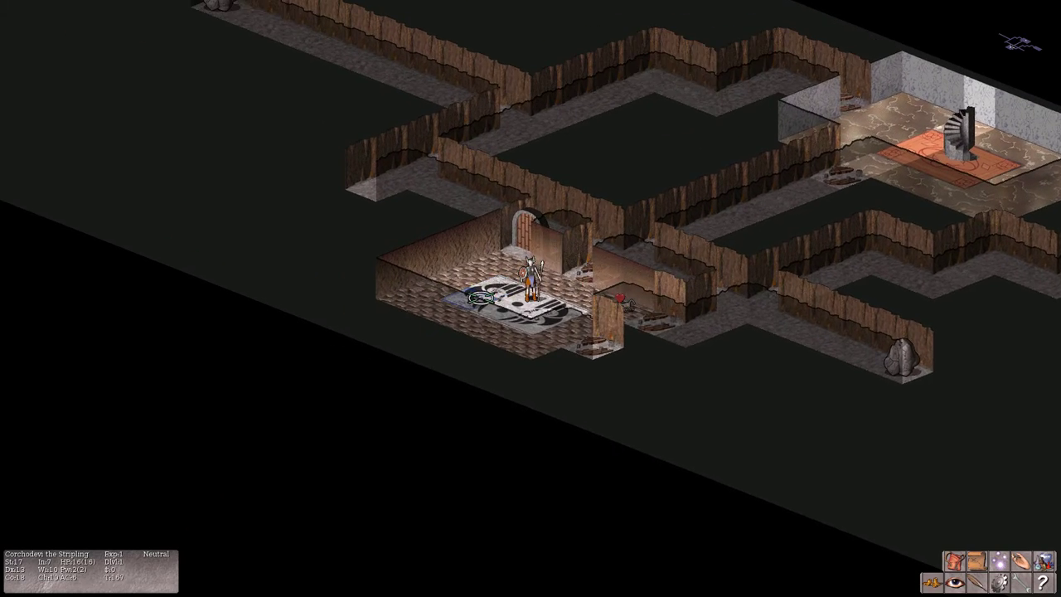
{"action": "left_click", "coordinate": [481, 298]}
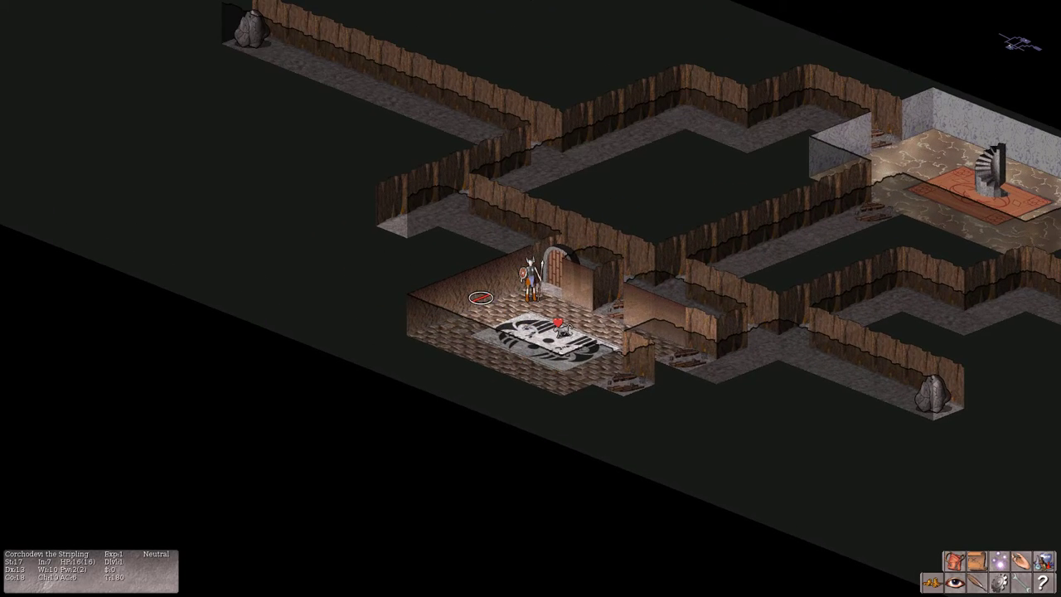
{"action": "key", "text": "Up"}
{"action": "key", "text": "Up"}
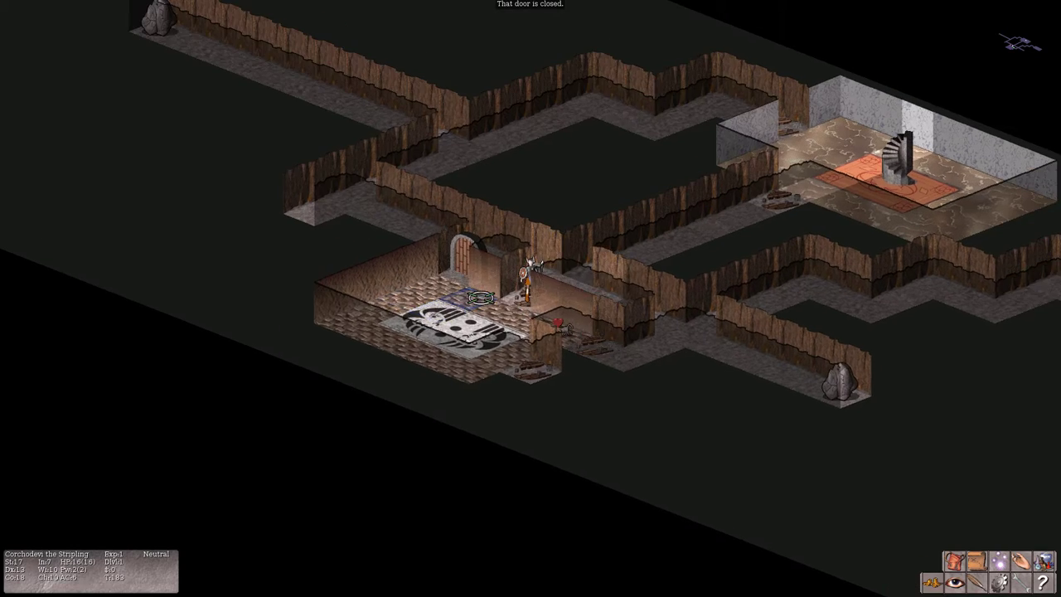
{"action": "key", "text": "Up"}
Move along the corridor and room edge, swapping places with the kitten
{"action": "key", "text": "Left"}
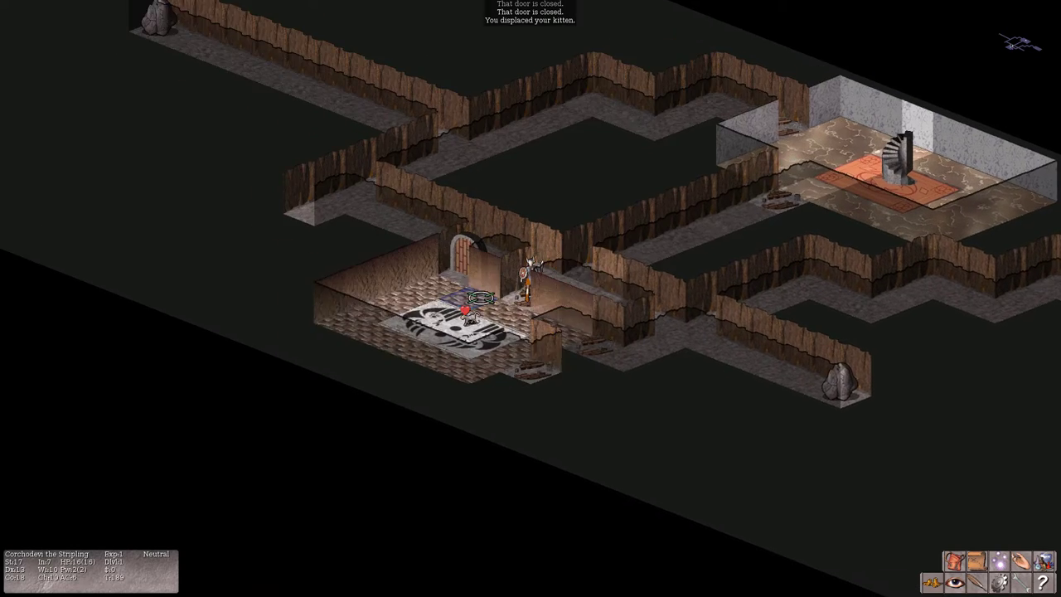
{"action": "key", "text": "Up"}
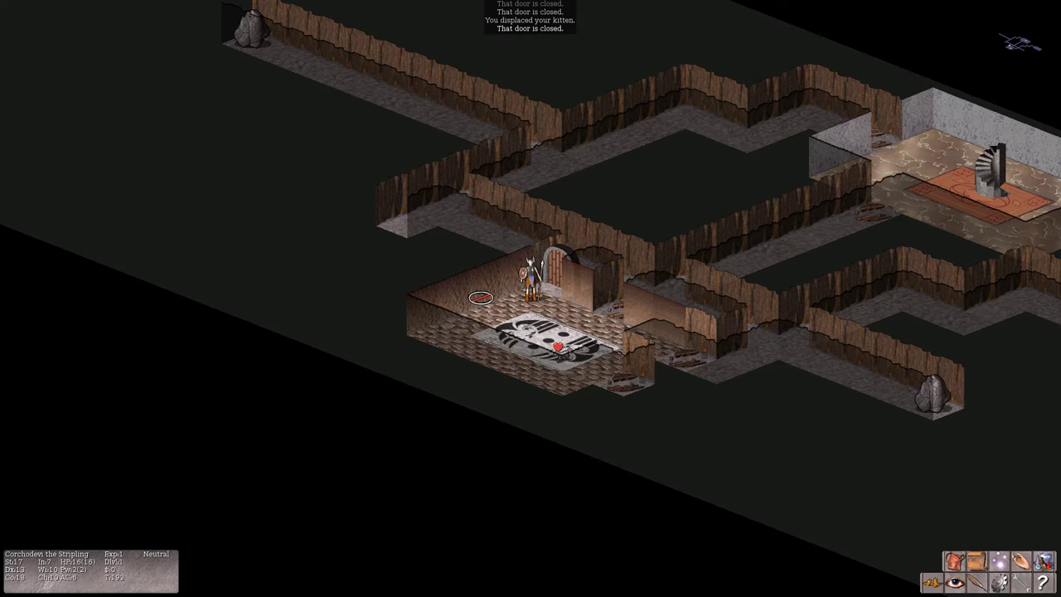
{"action": "key", "text": "Up"}
{"action": "key", "text": "Up"}
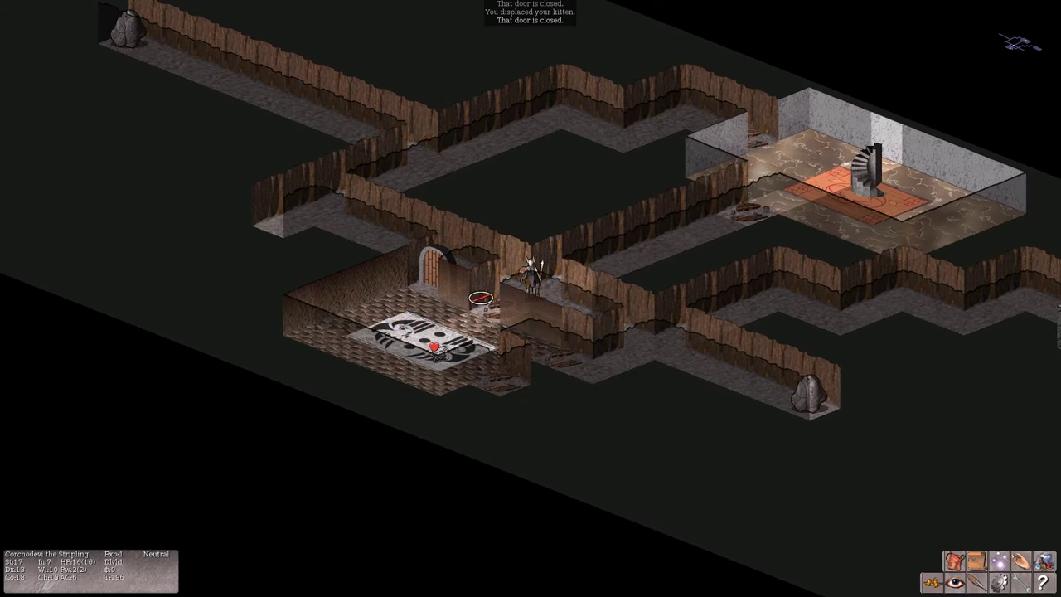
{"action": "key", "text": "Up"}
{"action": "key", "text": "Down"}
{"action": "key", "text": "Down"}
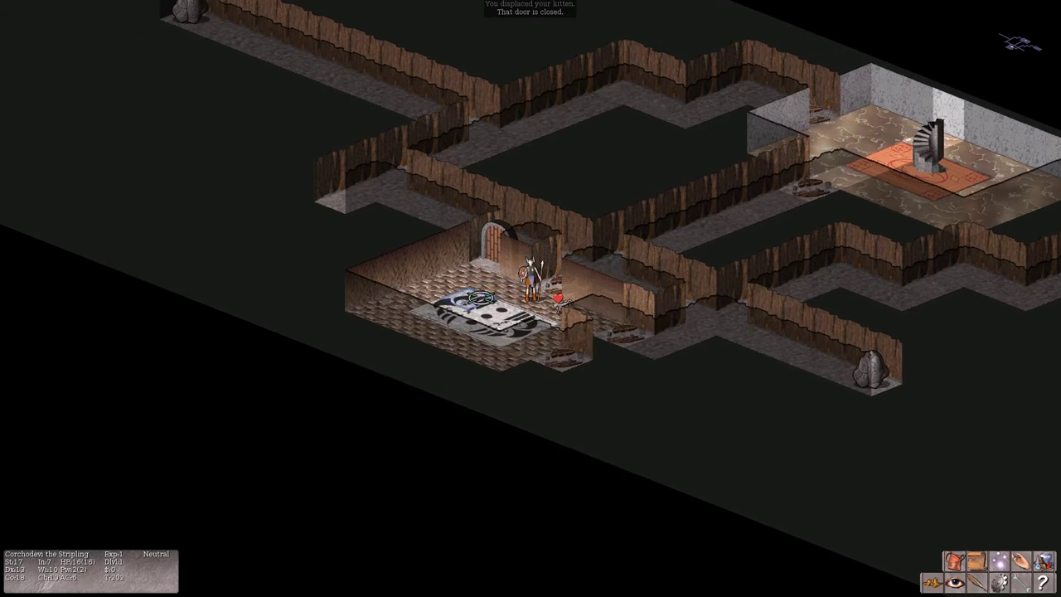
{"action": "key", "text": "Right"}
{"action": "key", "text": "Right"}
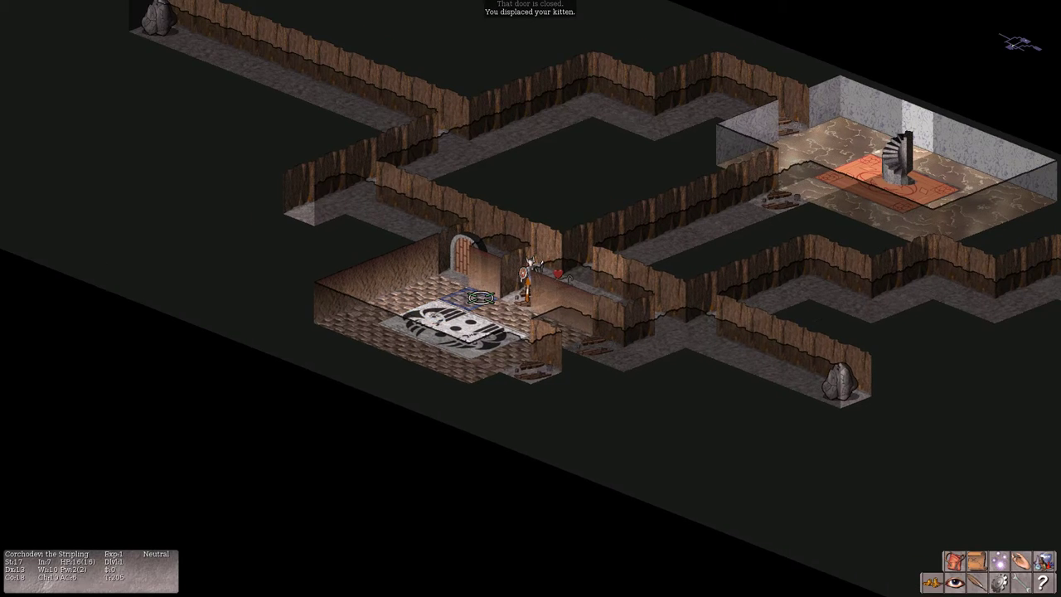
{"action": "key", "text": "Right"}
{"action": "key", "text": "Left"}
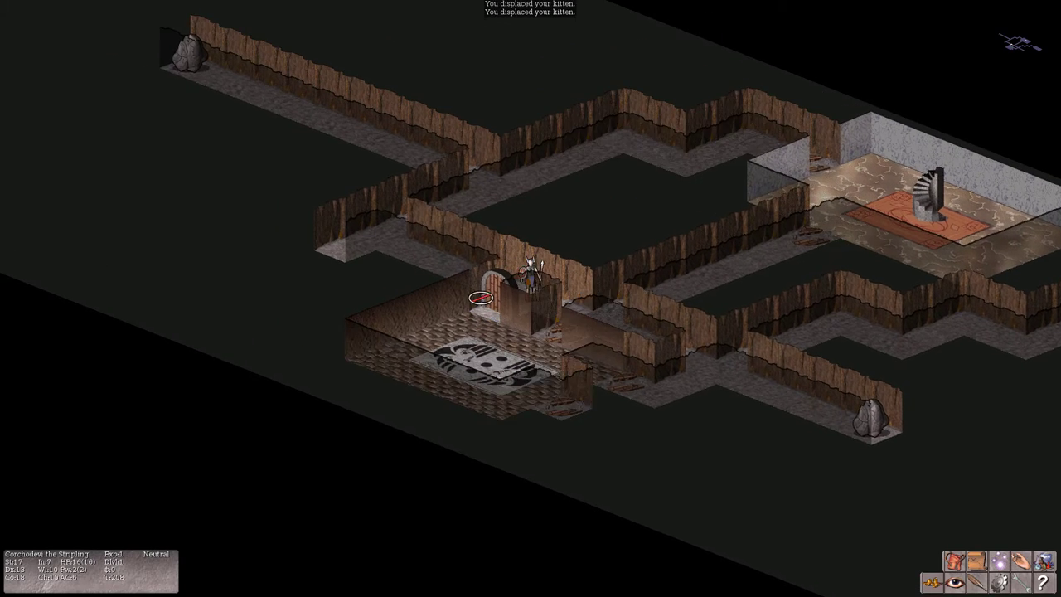
{"action": "key", "text": "Left"}
{"action": "key", "text": "Left"}
{"action": "key", "text": "Left"}
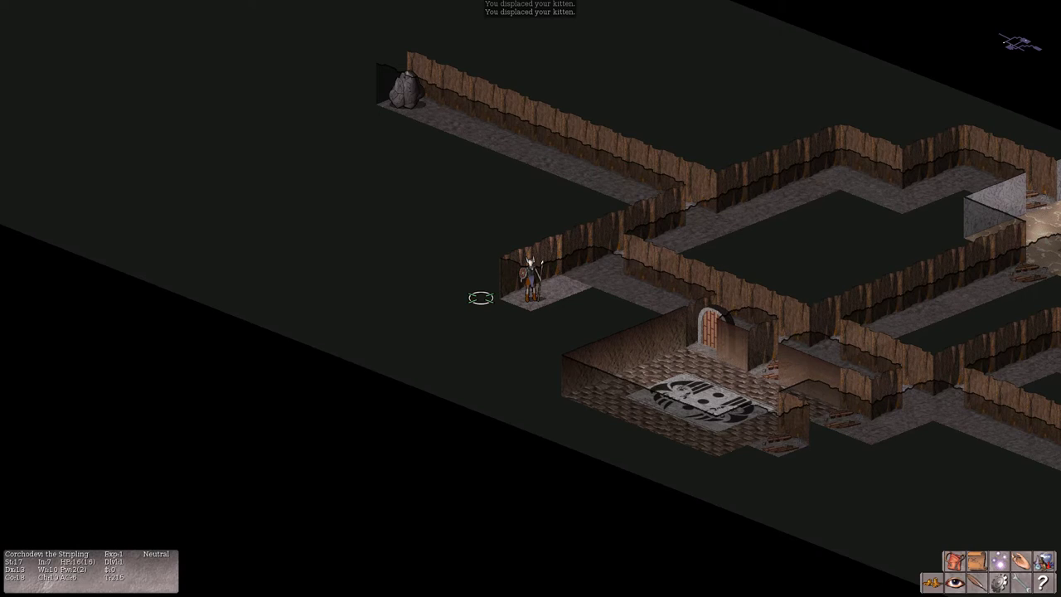
Walk east past the kitten into the marble room and onto the staircase
{"action": "key", "text": "Right"}
{"action": "key", "text": "Right"}
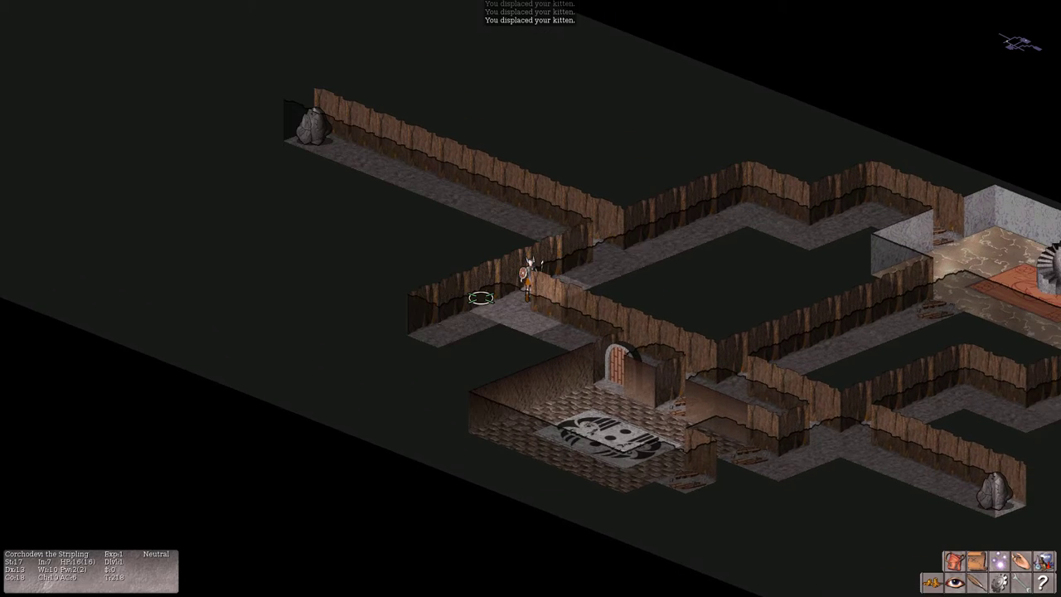
{"action": "key", "text": "Right"}
{"action": "key", "text": "Right"}
{"action": "key", "text": "Left"}
{"action": "key", "text": "Left"}
{"action": "key", "text": "Left"}
{"action": "key", "text": "Left"}
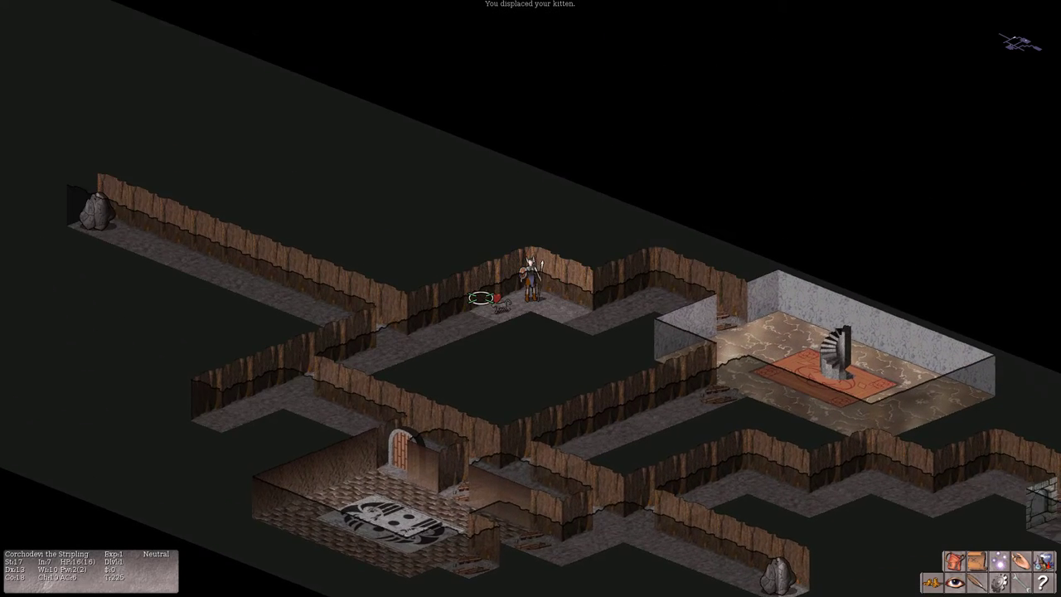
{"action": "key", "text": "Right"}
{"action": "key", "text": "Right"}
{"action": "key", "text": "Up"}
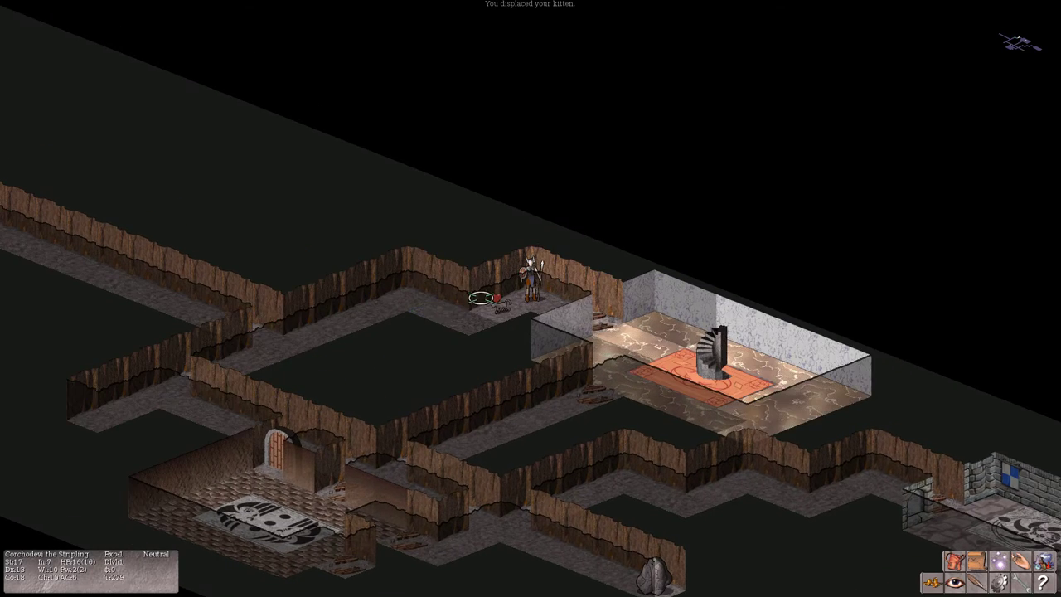
{"action": "key", "text": "Right"}
{"action": "key", "text": "Right"}
{"action": "key", "text": "Right"}
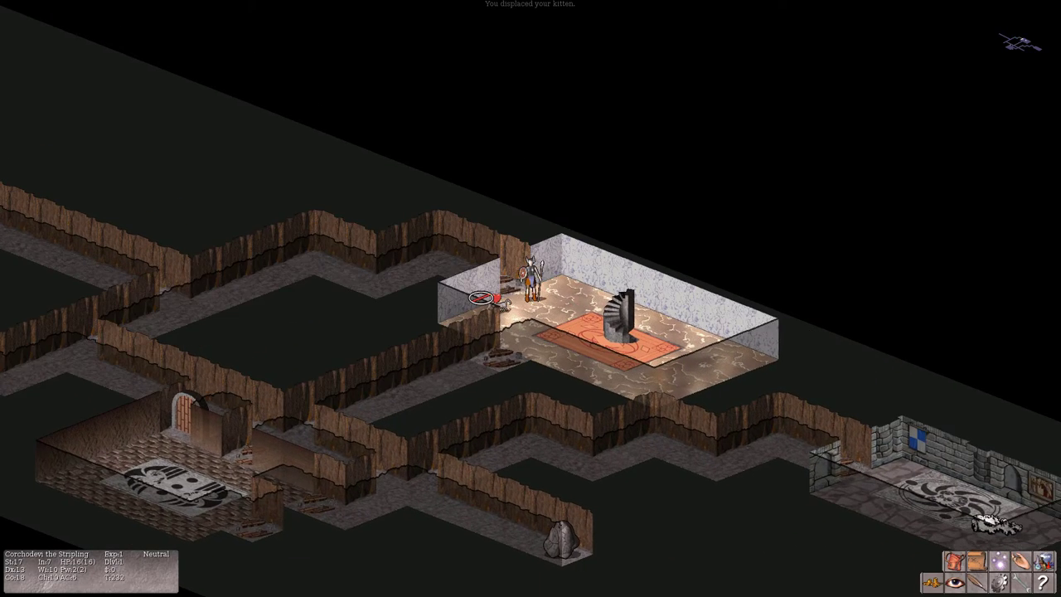
{"action": "key", "text": "Right"}
{"action": "key", "text": "Right"}
{"action": "key", "text": "Right"}
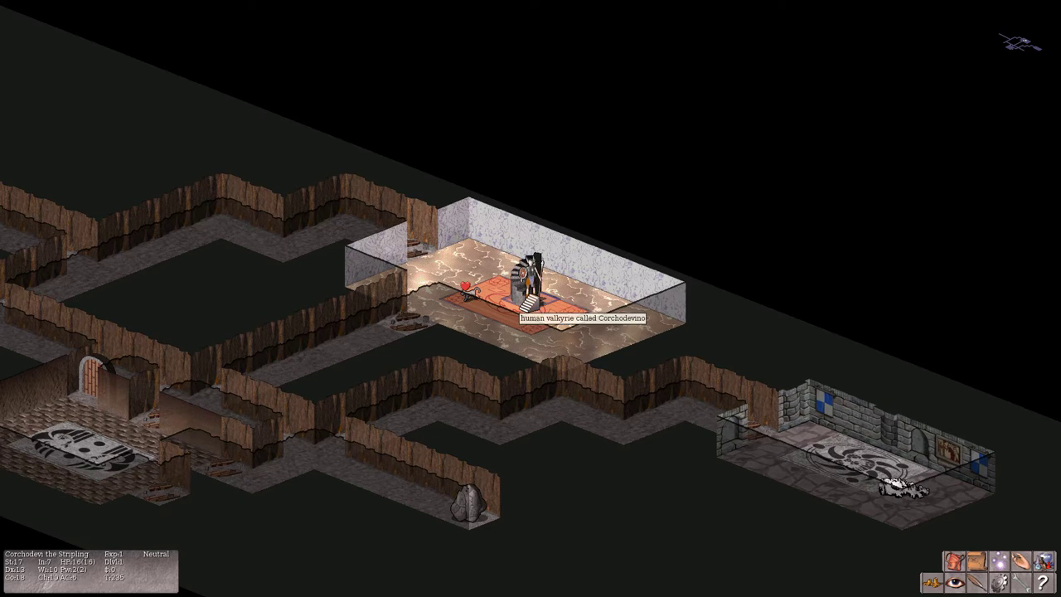
Climb out of the dungeon, confirming, and review the identified inventory
{"action": "left_click", "coordinate": [530, 269]}
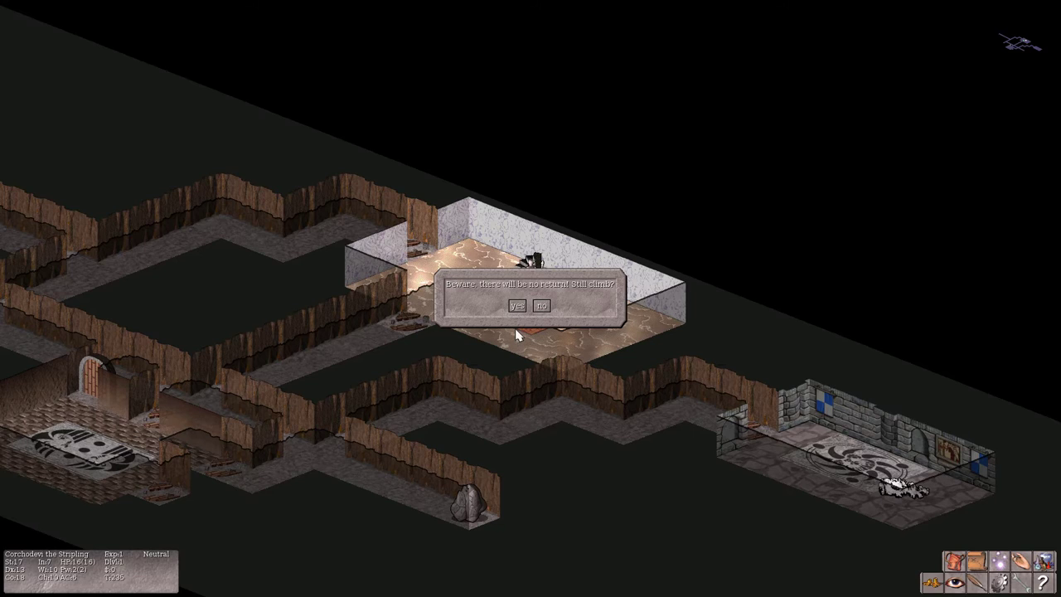
{"action": "left_click", "coordinate": [517, 307]}
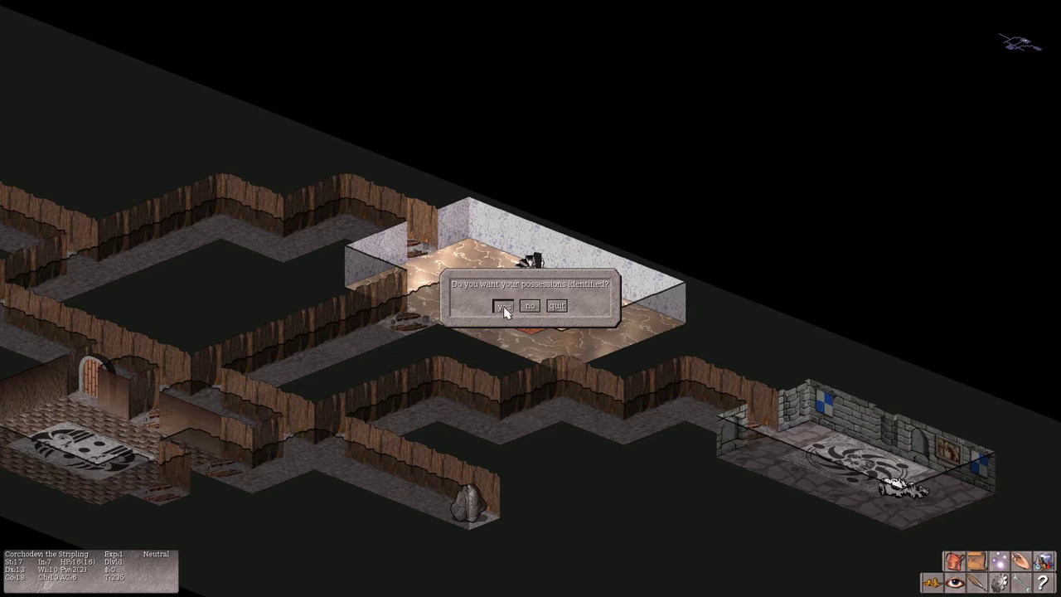
{"action": "left_click", "coordinate": [503, 306]}
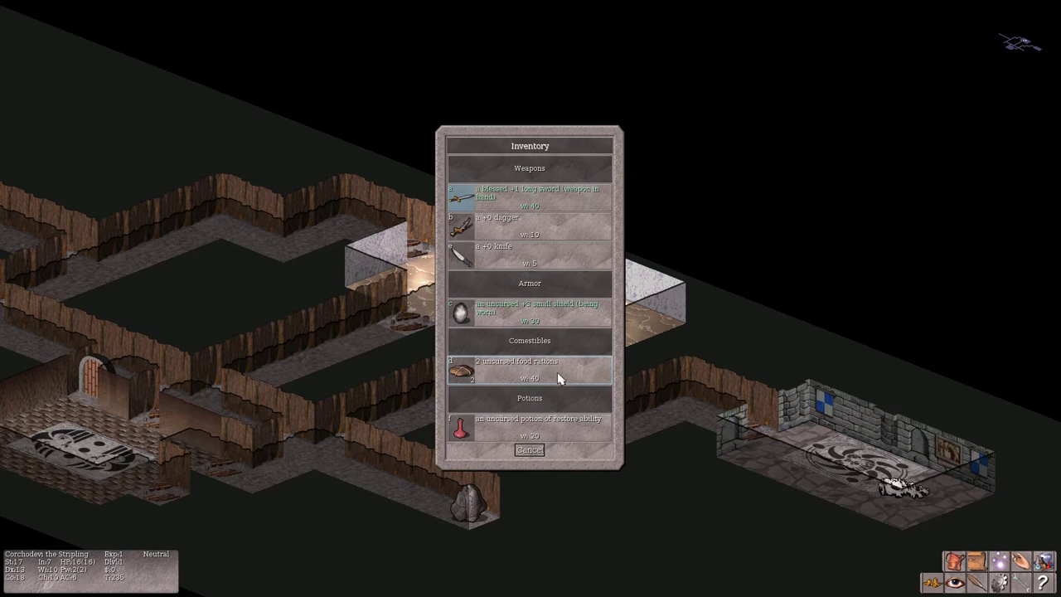
{"action": "left_click", "coordinate": [522, 195]}
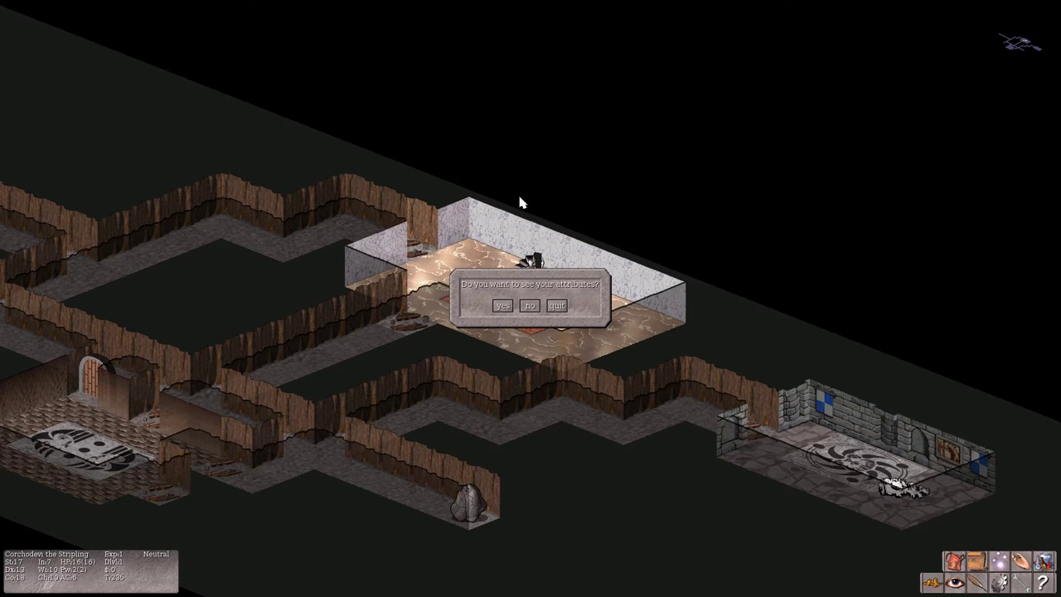
View and close the final attributes, vanquished creatures and conduct summaries
{"action": "left_click", "coordinate": [503, 305]}
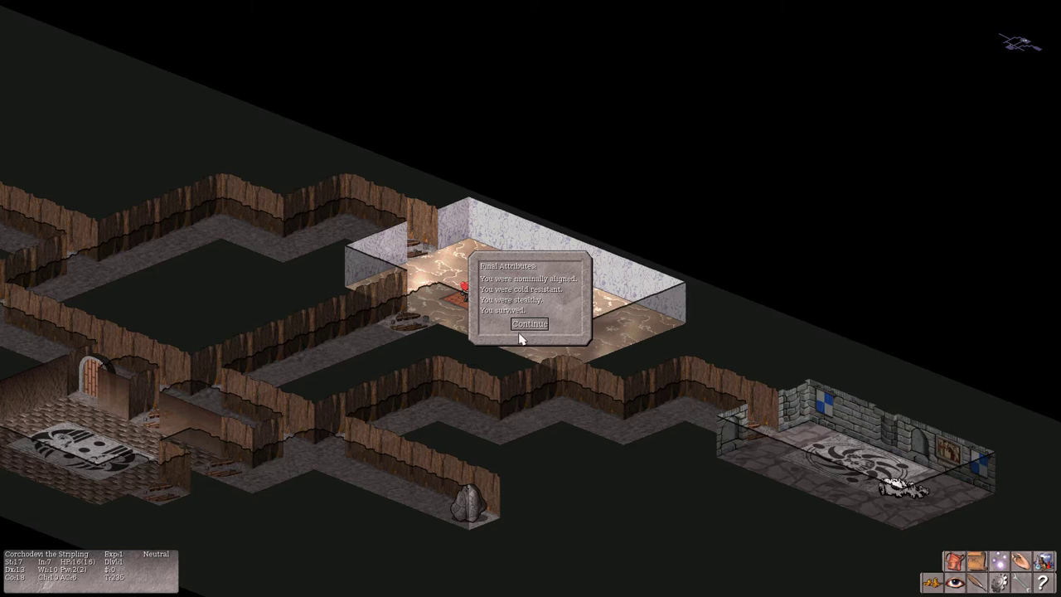
{"action": "left_click", "coordinate": [529, 324]}
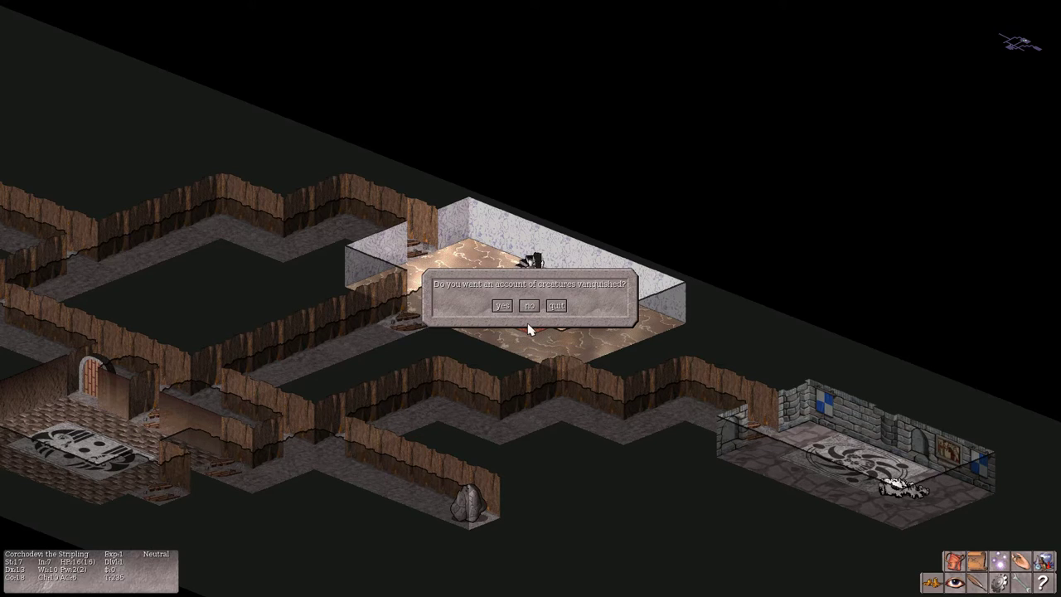
{"action": "left_click", "coordinate": [502, 307]}
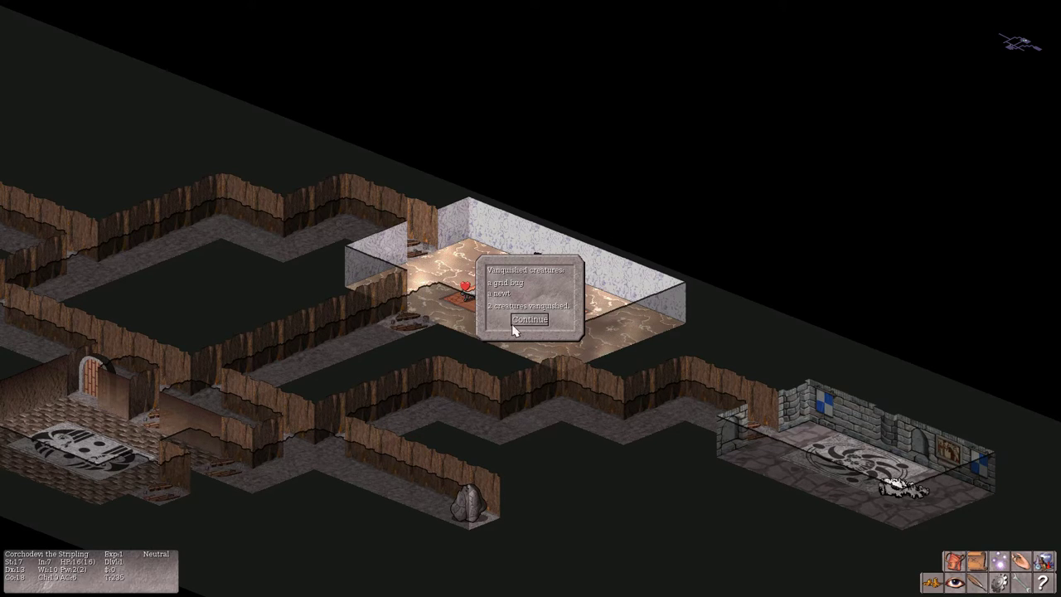
{"action": "left_click", "coordinate": [527, 320]}
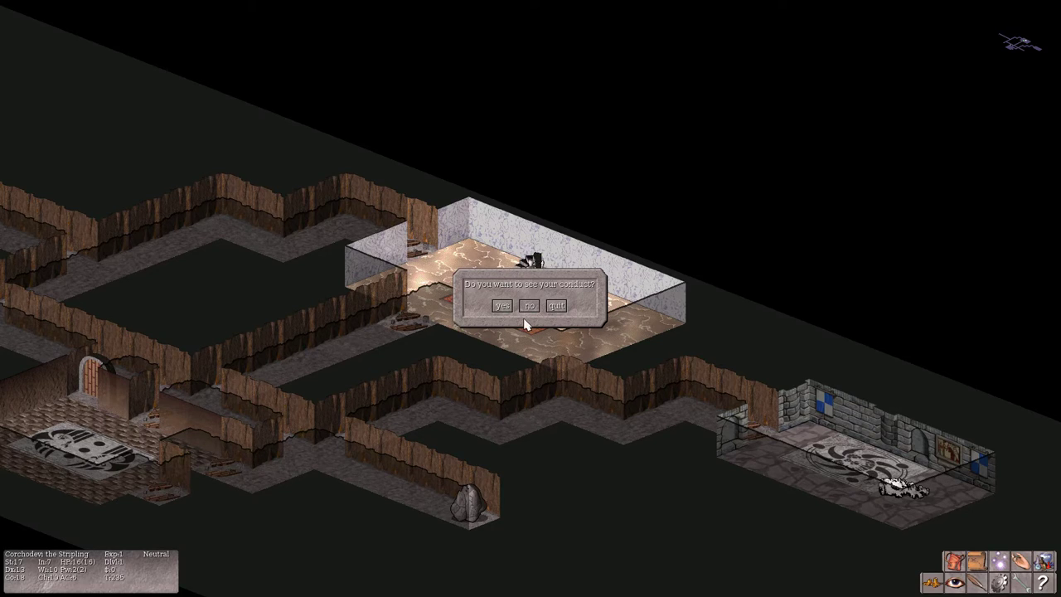
{"action": "left_click", "coordinate": [502, 307]}
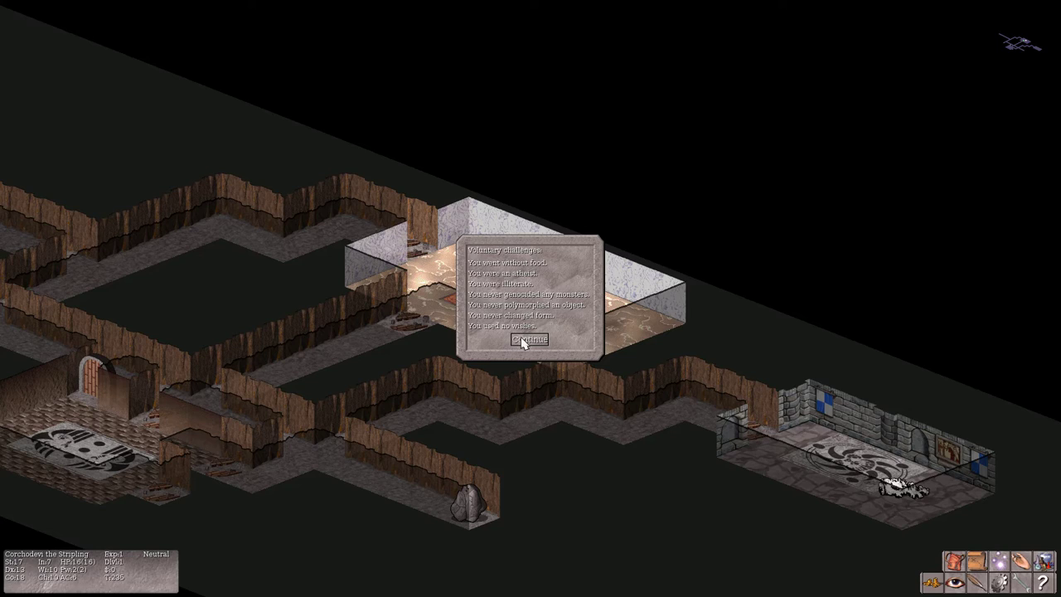
{"action": "left_click", "coordinate": [524, 339]}
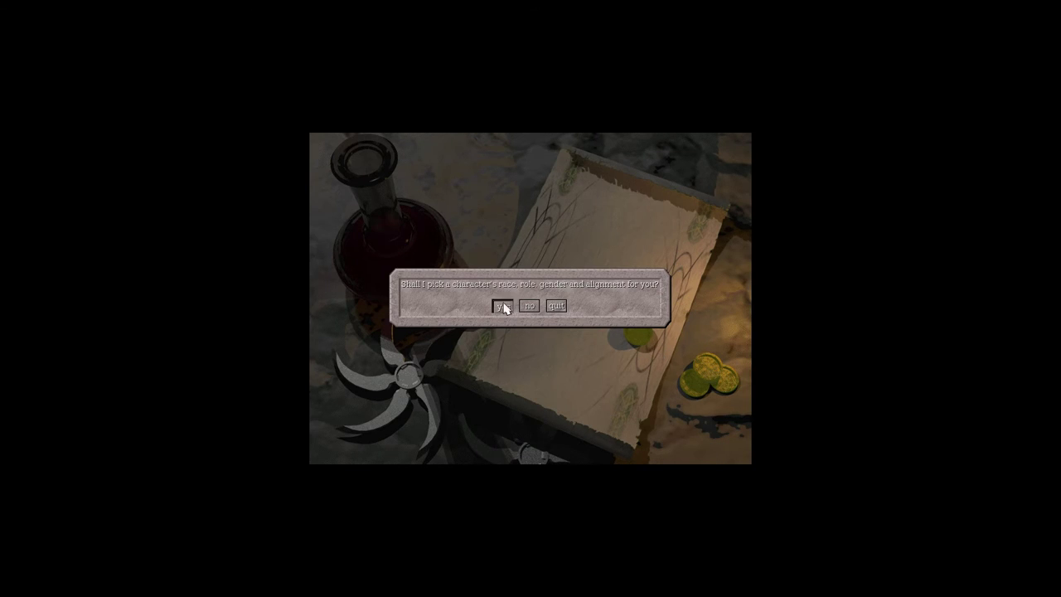
Auto-pick a new Samurai character and step onto the large box
{"action": "left_click", "coordinate": [507, 308]}
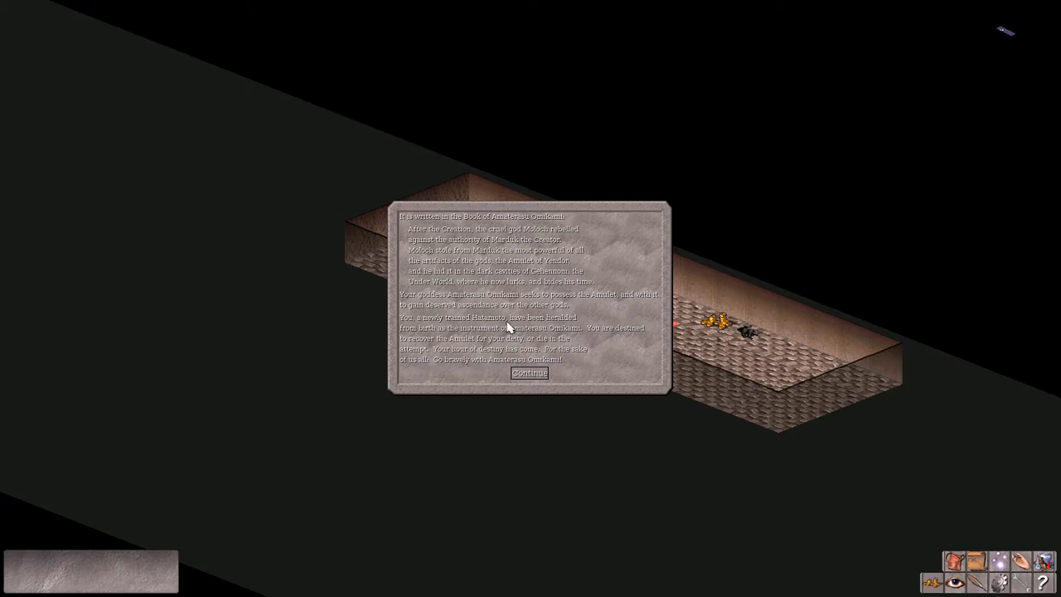
{"action": "left_click", "coordinate": [529, 373]}
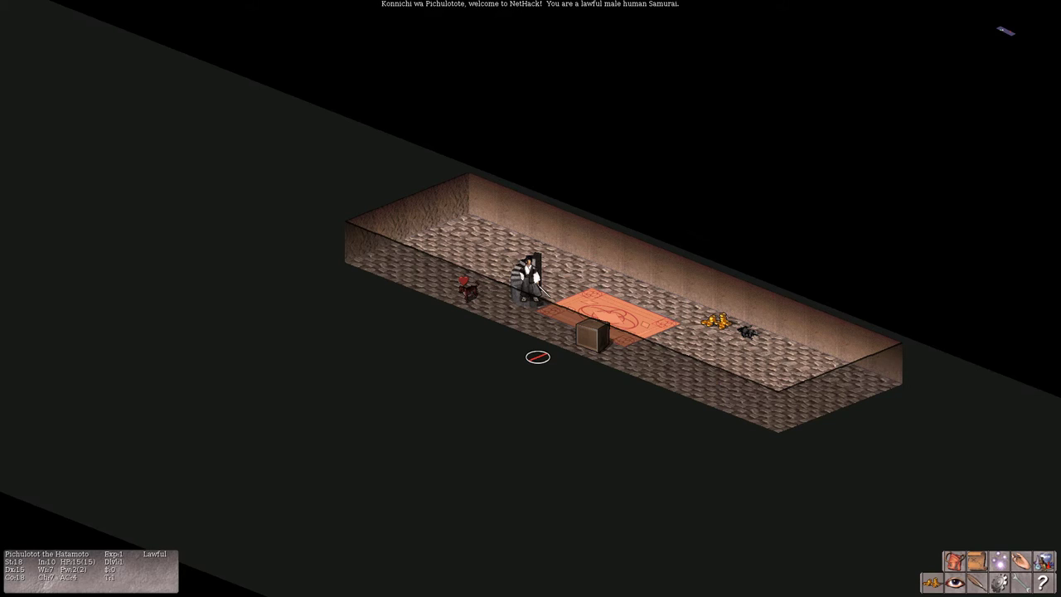
{"action": "key", "text": "j"}
{"action": "key", "text": "j"}
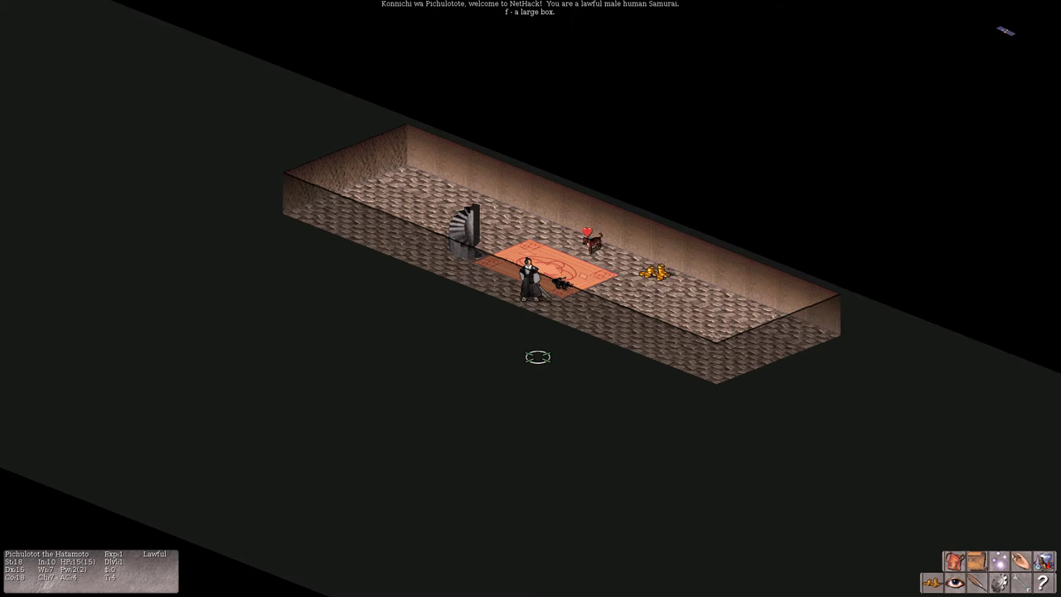
Dismiss the direction and help notices, kill the sewer rat and collect 43 gold
{"action": "key", "text": "ctrl+d"}
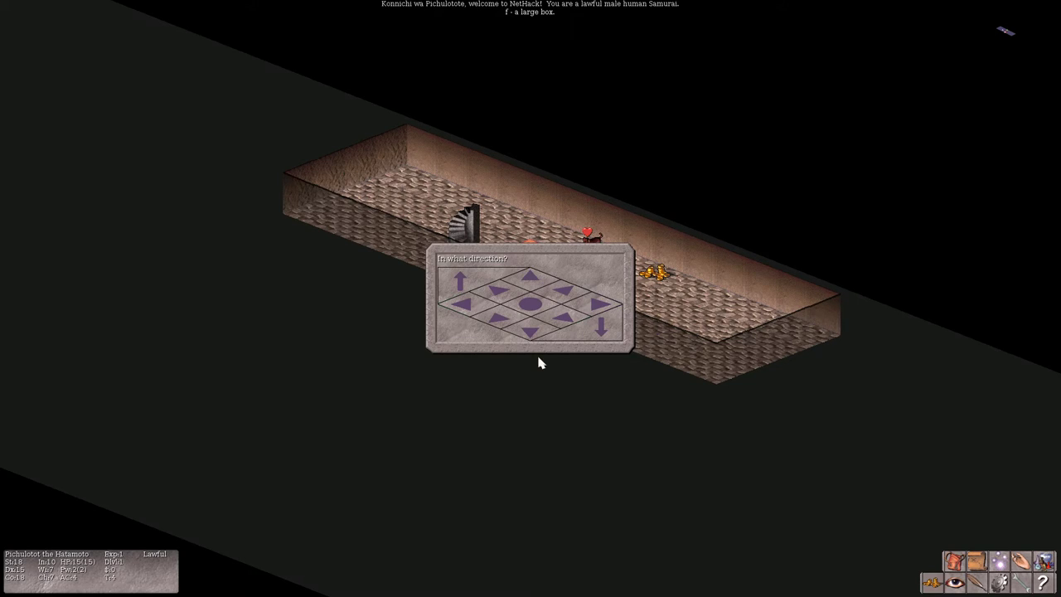
{"action": "key", "text": "f"}
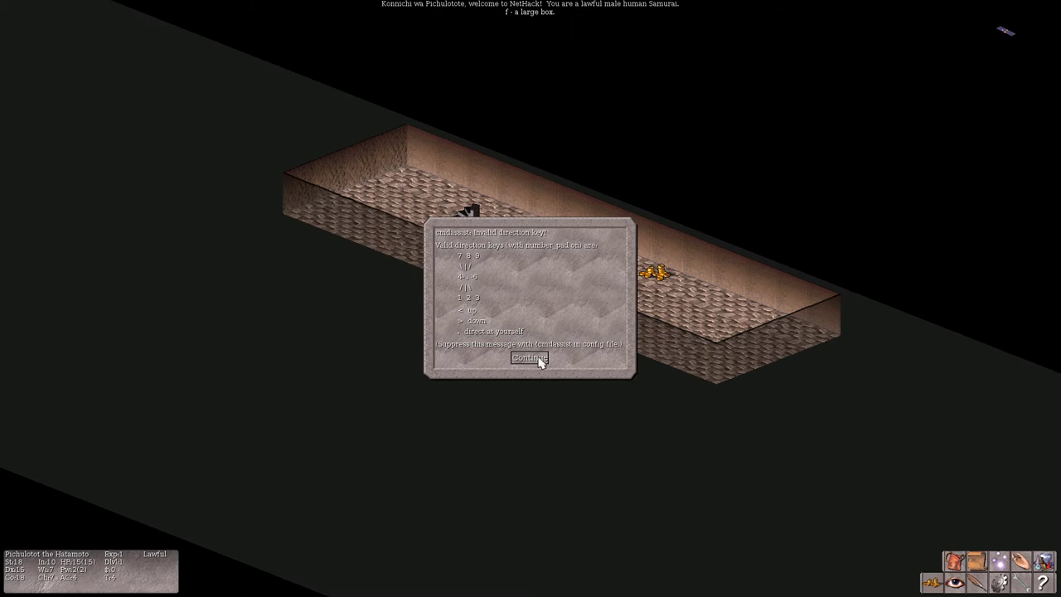
{"action": "left_click", "coordinate": [529, 358]}
{"action": "key", "text": "F"}
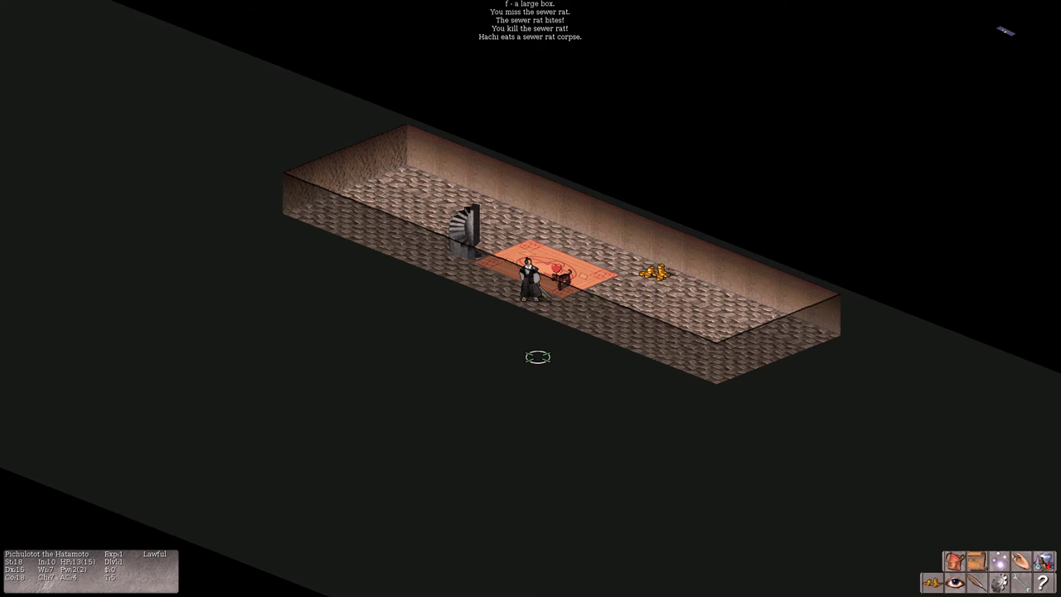
{"action": "key", "text": "l"}
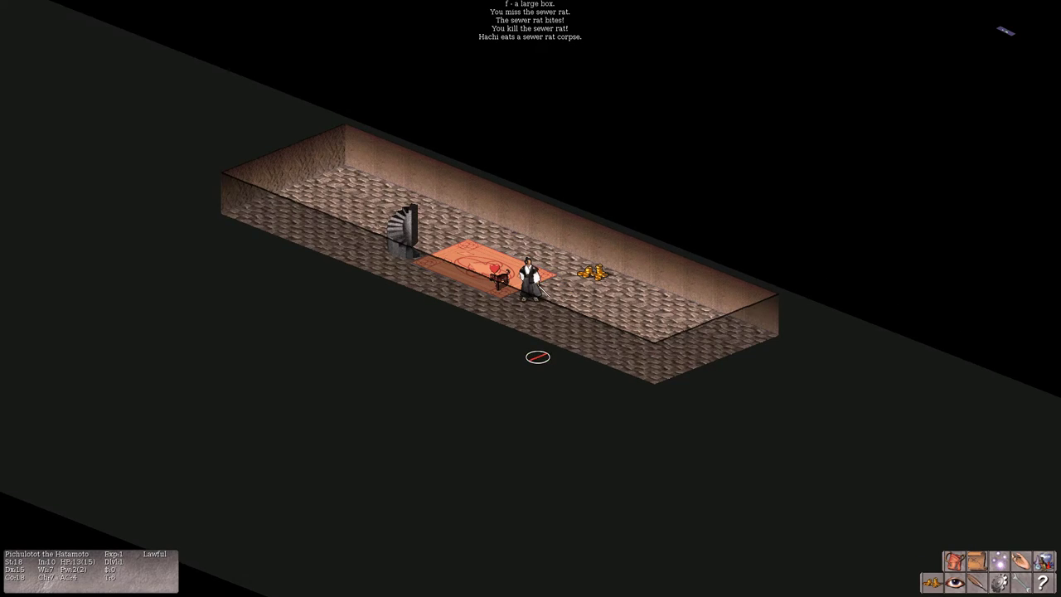
{"action": "key", "text": "l"}
{"action": "key", "text": "l"}
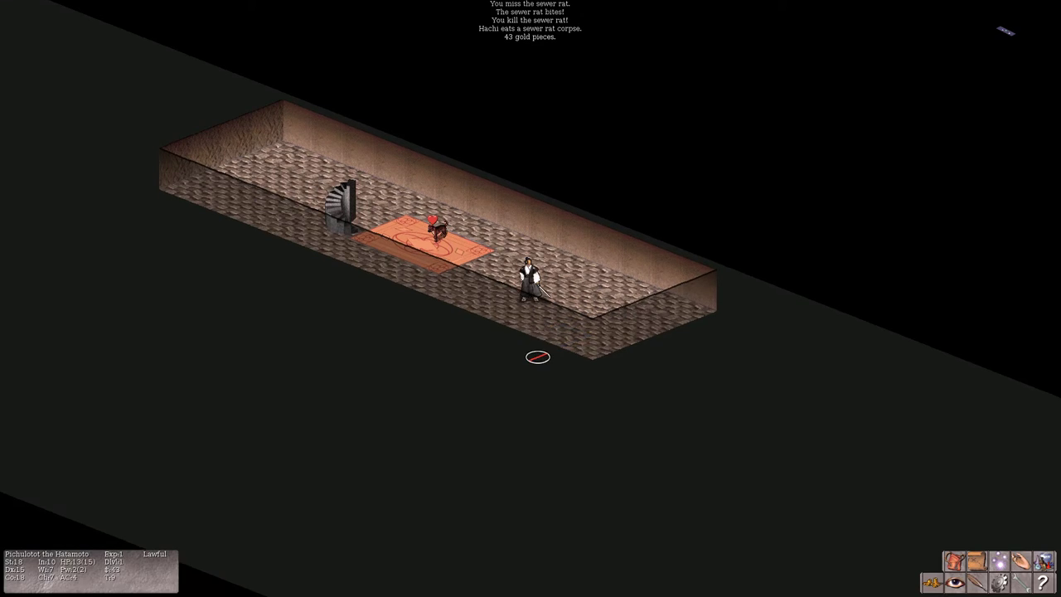
{"action": "key", "text": "h"}
{"action": "key", "text": "h"}
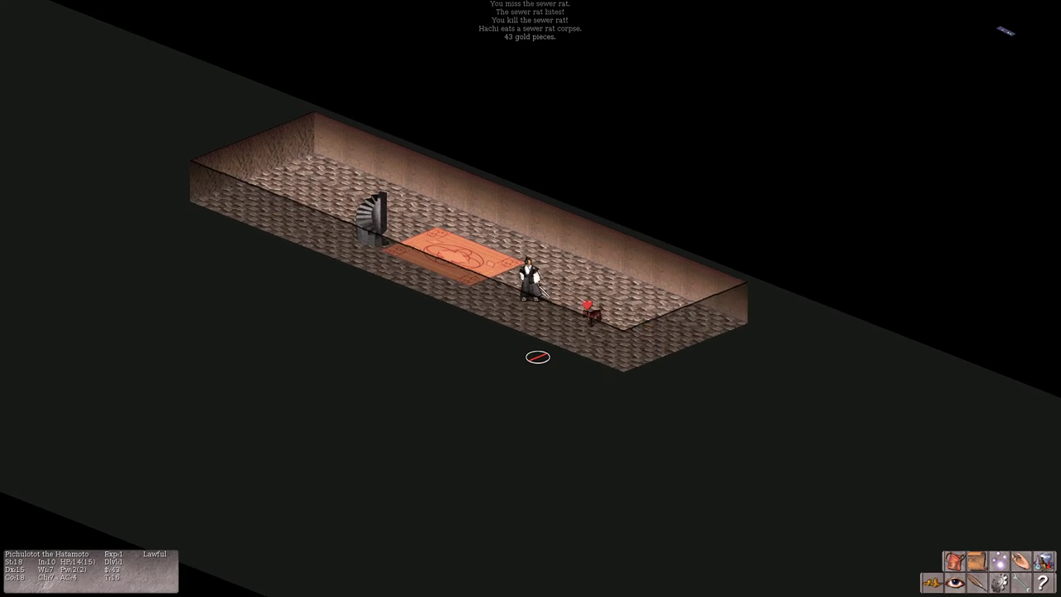
{"action": "key", "text": "h"}
{"action": "key", "text": "h"}
{"action": "key", "text": "h"}
{"action": "key", "text": "h"}
{"action": "key", "text": "h"}
{"action": "key", "text": "h"}
Pace east past Hachi, then back west over the rug and south
{"action": "key", "text": "l"}
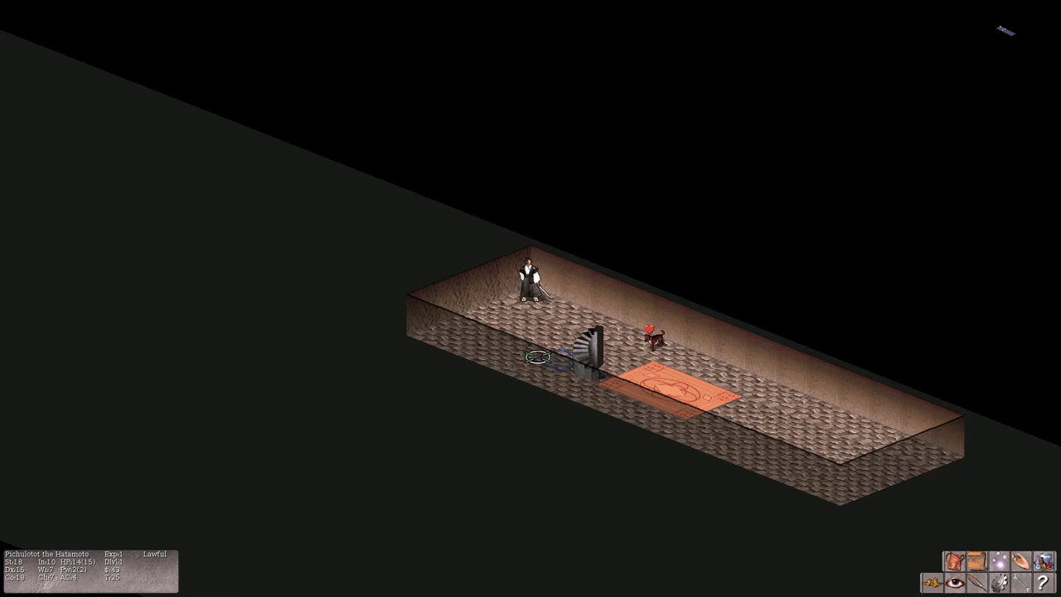
{"action": "key", "text": "l"}
{"action": "key", "text": "l"}
{"action": "key", "text": "l"}
{"action": "key", "text": "l"}
{"action": "key", "text": "l"}
{"action": "key", "text": "l"}
{"action": "key", "text": "l"}
{"action": "key", "text": "l"}
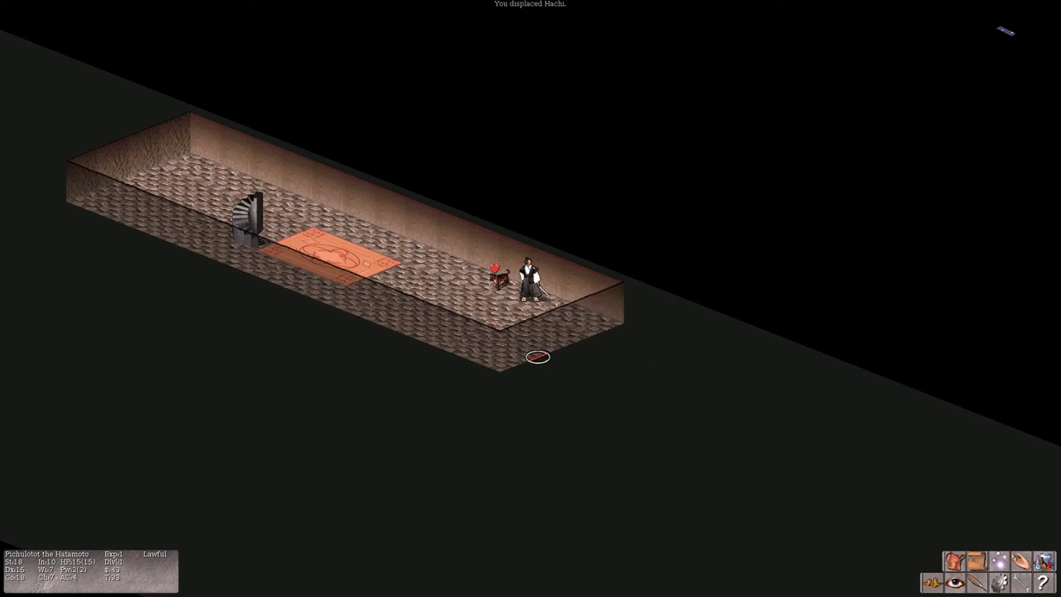
{"action": "key", "text": "l"}
{"action": "key", "text": "l"}
{"action": "key", "text": "n"}
{"action": "key", "text": "n"}
{"action": "key", "text": "h"}
{"action": "key", "text": "h"}
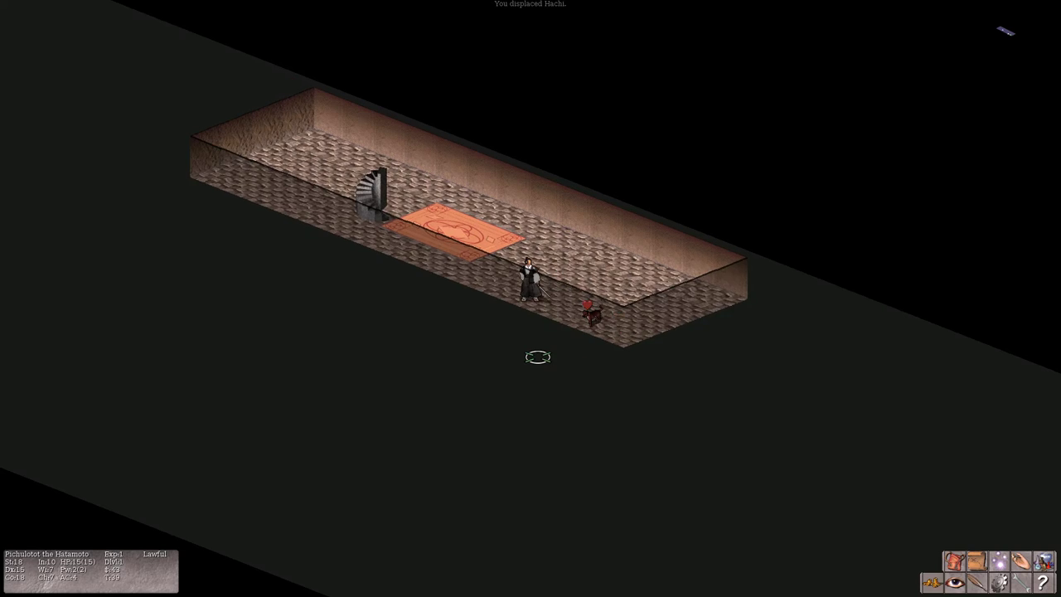
{"action": "key", "text": "h"}
{"action": "key", "text": "h"}
{"action": "key", "text": "h"}
{"action": "key", "text": "h"}
{"action": "key", "text": "h"}
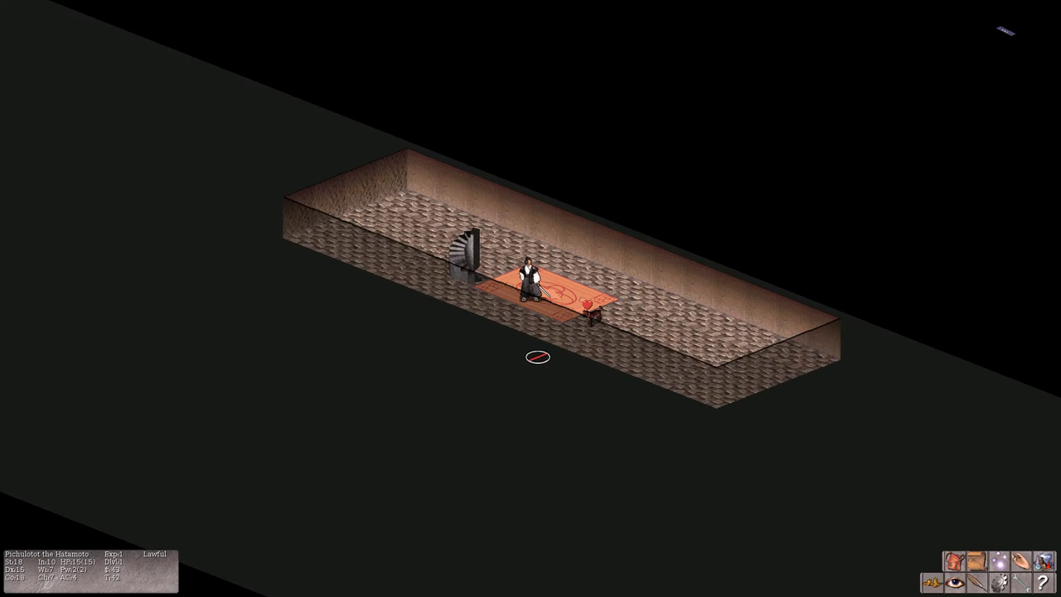
{"action": "key", "text": "l"}
{"action": "key", "text": "l"}
{"action": "key", "text": "l"}
{"action": "key", "text": "l"}
{"action": "key", "text": "l"}
{"action": "key", "text": "l"}
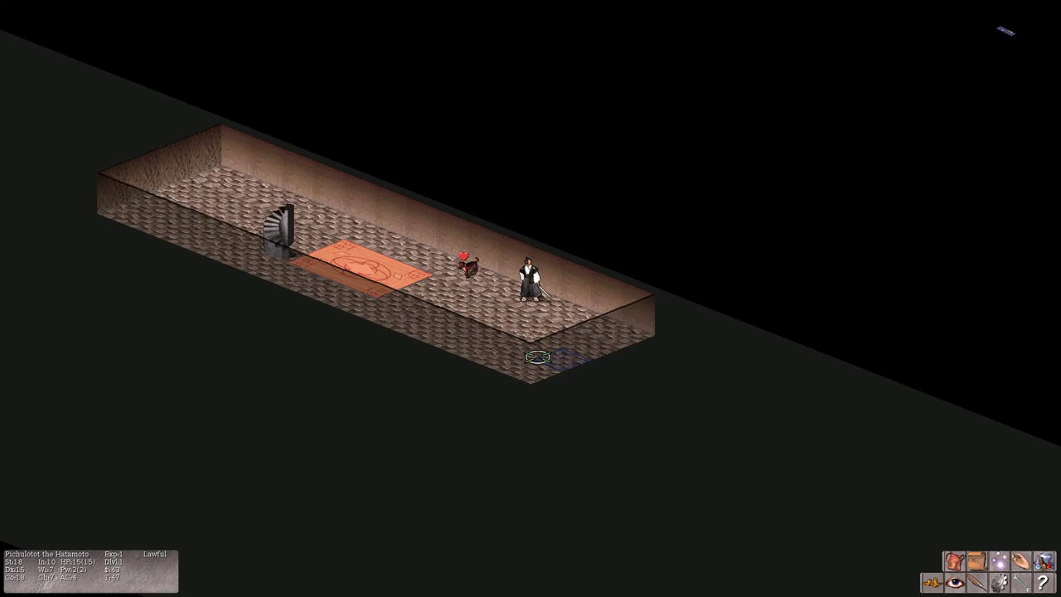
{"action": "key", "text": "j"}
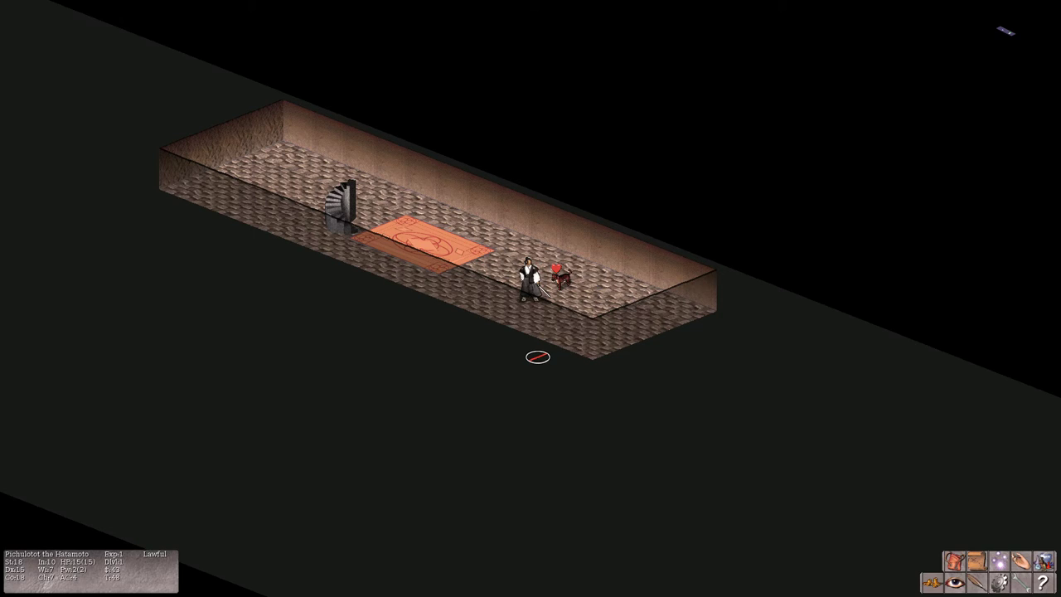
Walk west past the stairs and back east, swapping places with Hachi
{"action": "key", "text": "Left"}
{"action": "key", "text": "Left"}
{"action": "key", "text": "Left"}
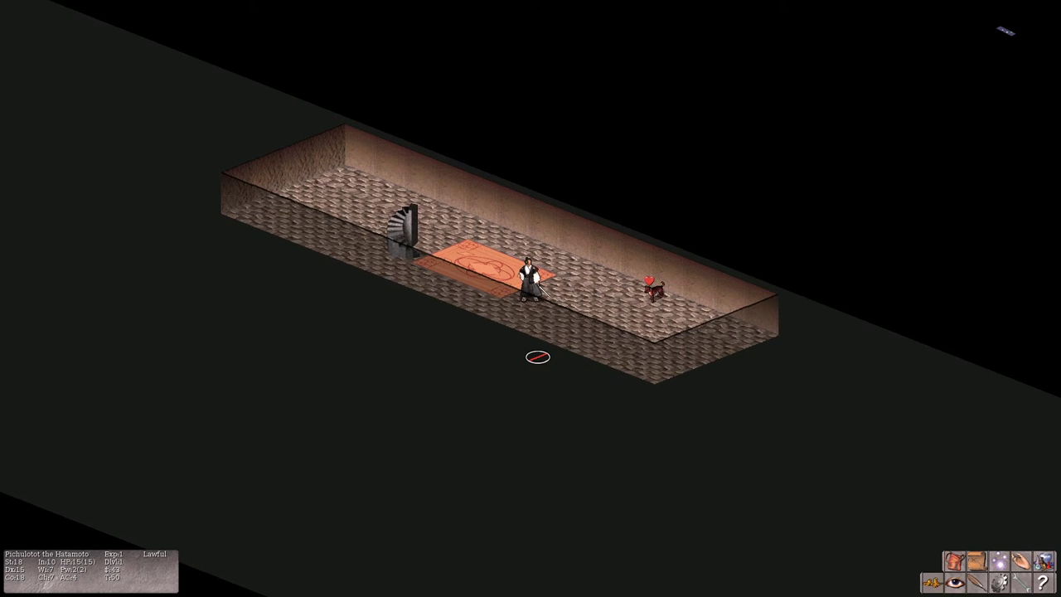
{"action": "key", "text": "Left"}
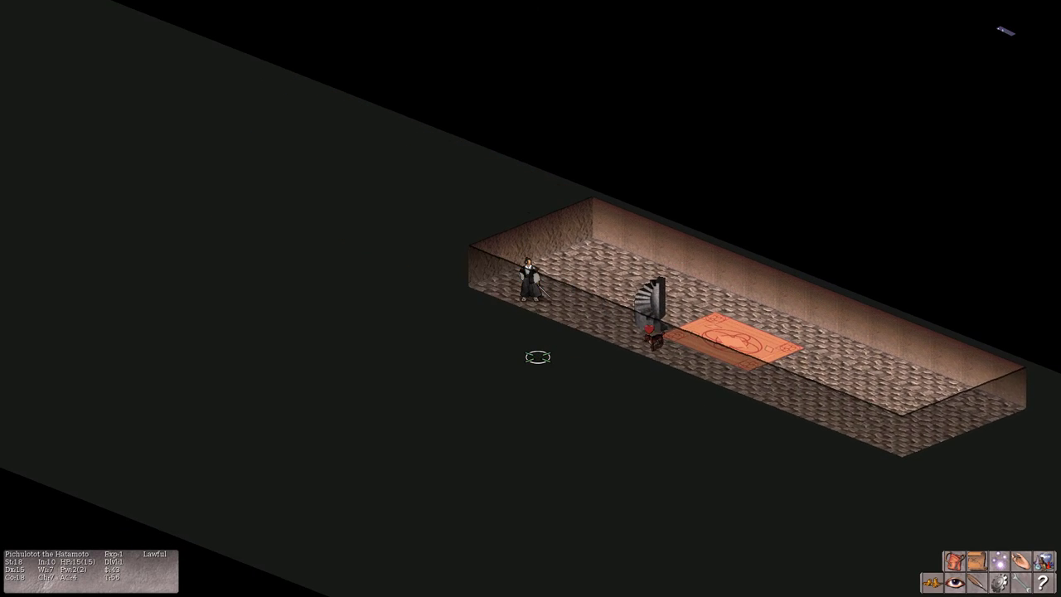
{"action": "key", "text": "Left"}
{"action": "key", "text": "Left"}
{"action": "key", "text": "Left"}
{"action": "key", "text": "Right"}
{"action": "key", "text": "Right"}
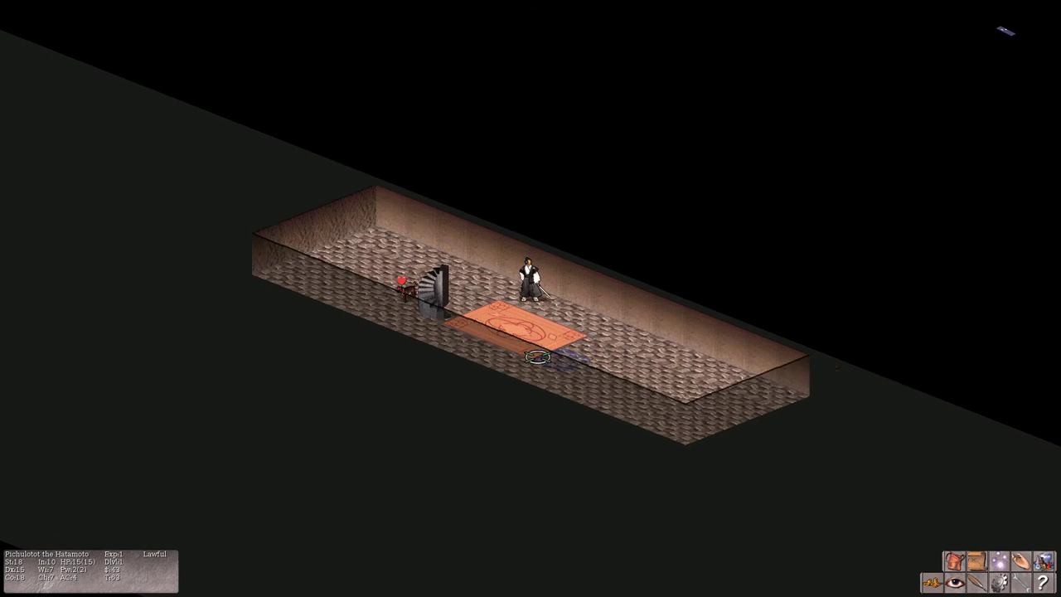
{"action": "key", "text": "Right"}
{"action": "key", "text": "Right"}
{"action": "key", "text": "Right"}
{"action": "key", "text": "Right"}
{"action": "key", "text": "Right"}
{"action": "key", "text": "Right"}
{"action": "key", "text": "Left"}
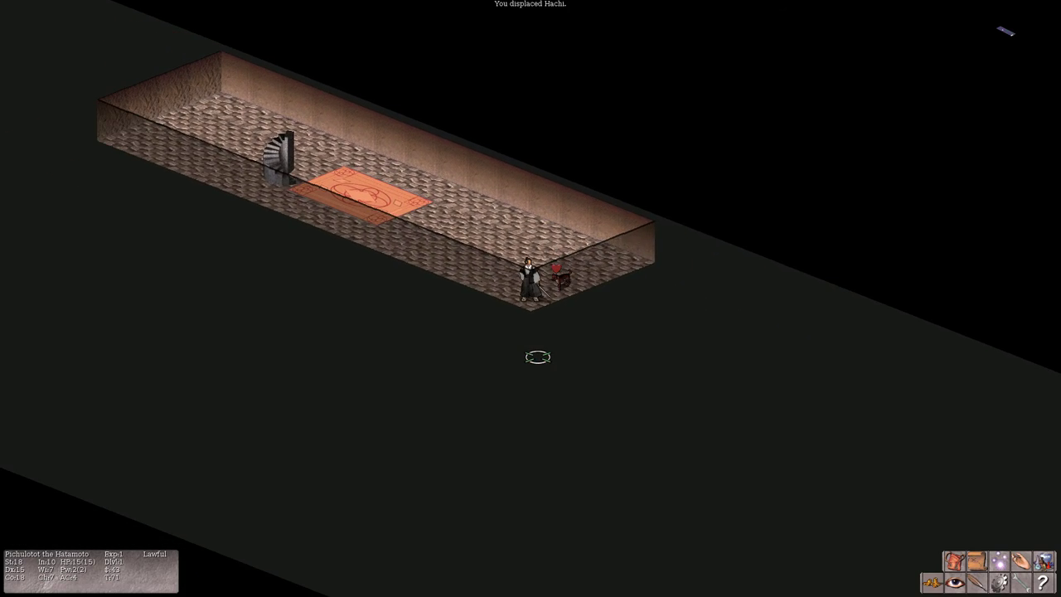
{"action": "key", "text": "Left"}
{"action": "key", "text": "Left"}
{"action": "key", "text": "Left"}
{"action": "key", "text": "Left"}
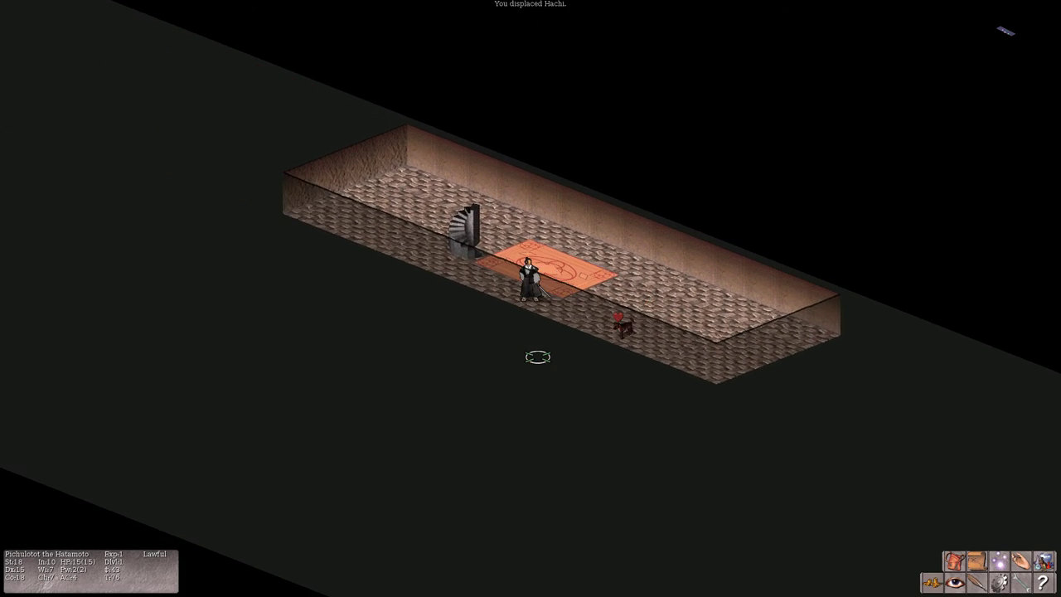
{"action": "key", "text": "Left"}
Move north of the rug, onto it, then back and forth past the dog
{"action": "key", "text": "Up"}
{"action": "key", "text": "Up"}
{"action": "key", "text": "Down"}
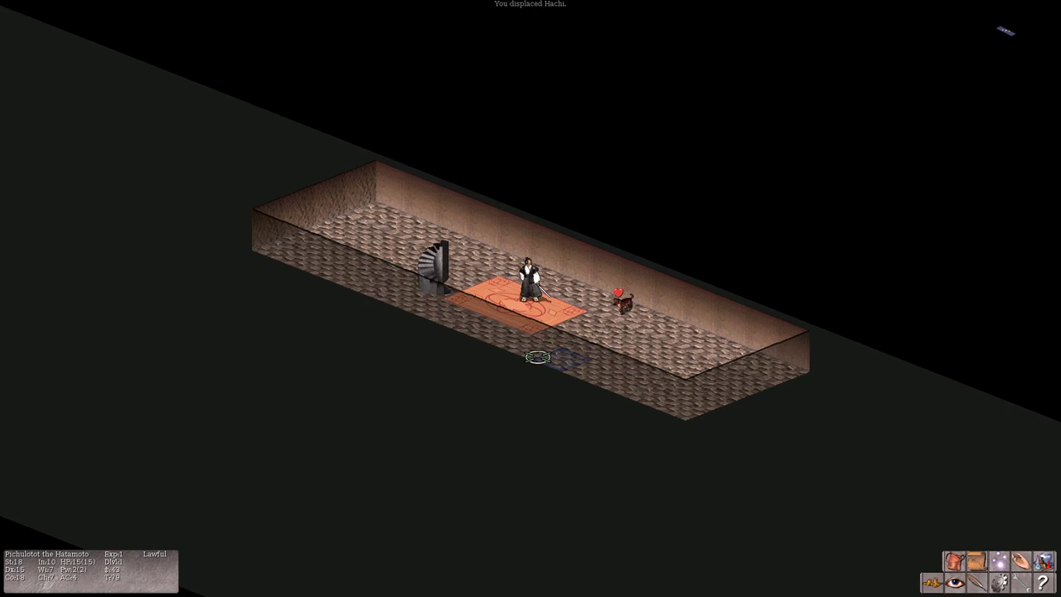
{"action": "key", "text": "Down"}
{"action": "key", "text": "Left"}
{"action": "key", "text": "Left"}
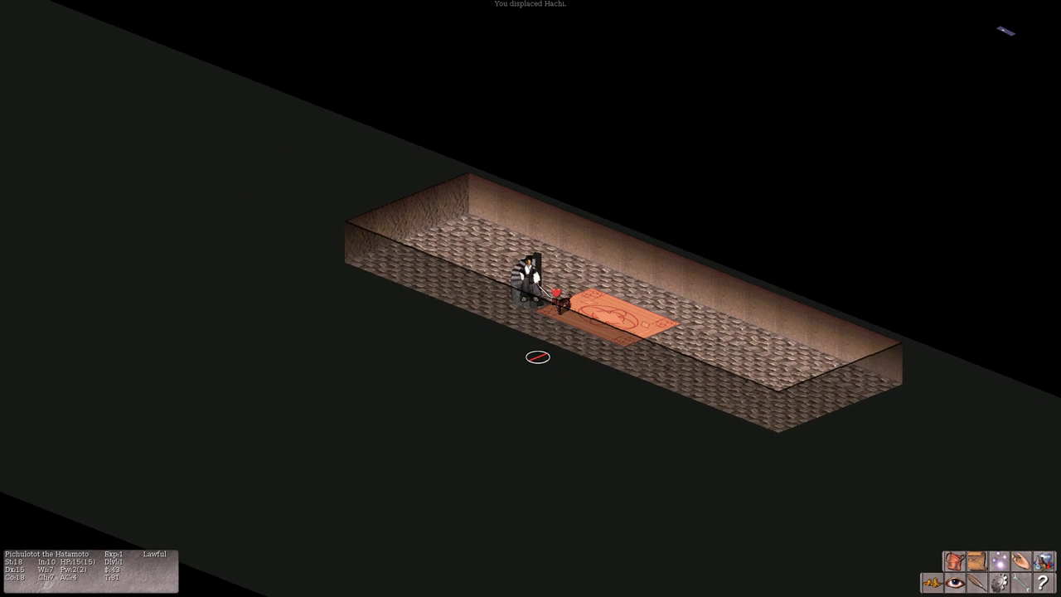
{"action": "key", "text": "Right"}
{"action": "key", "text": "Right"}
{"action": "key", "text": "Right"}
{"action": "key", "text": "Right"}
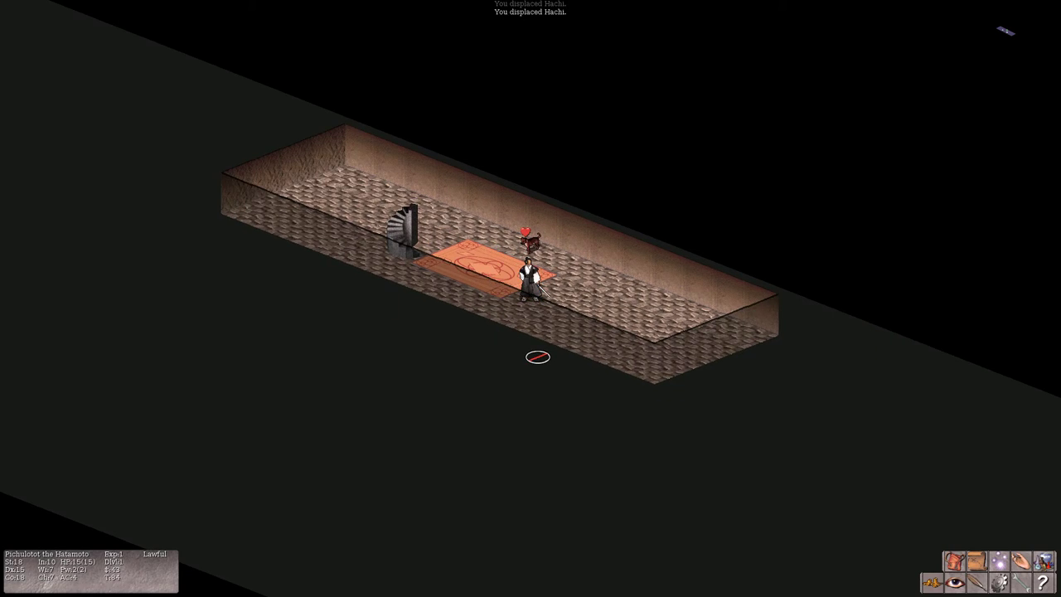
{"action": "key", "text": "Right"}
{"action": "key", "text": "Right"}
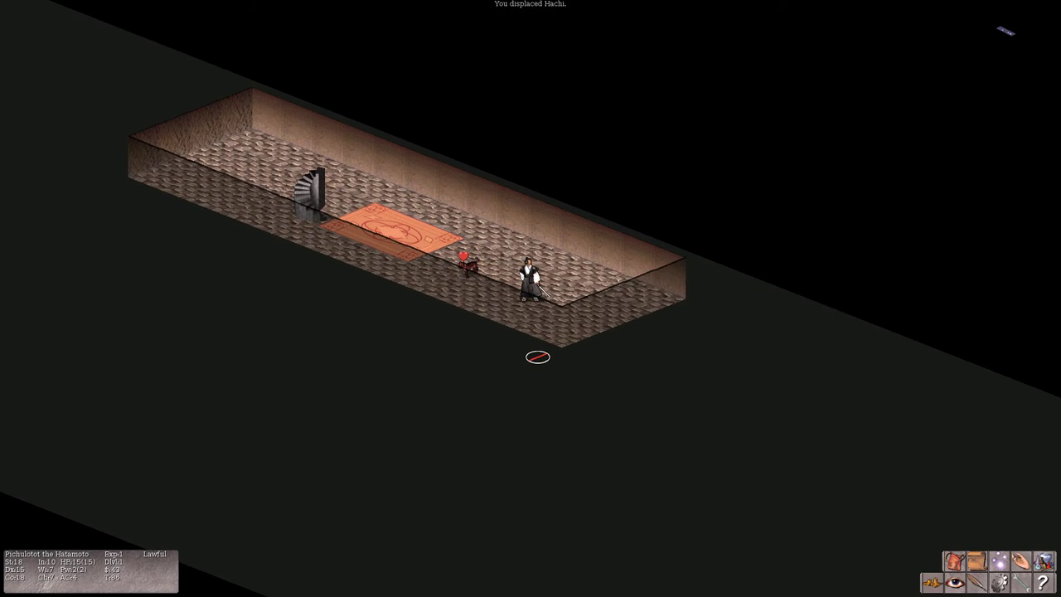
{"action": "key", "text": "Left"}
{"action": "key", "text": "Left"}
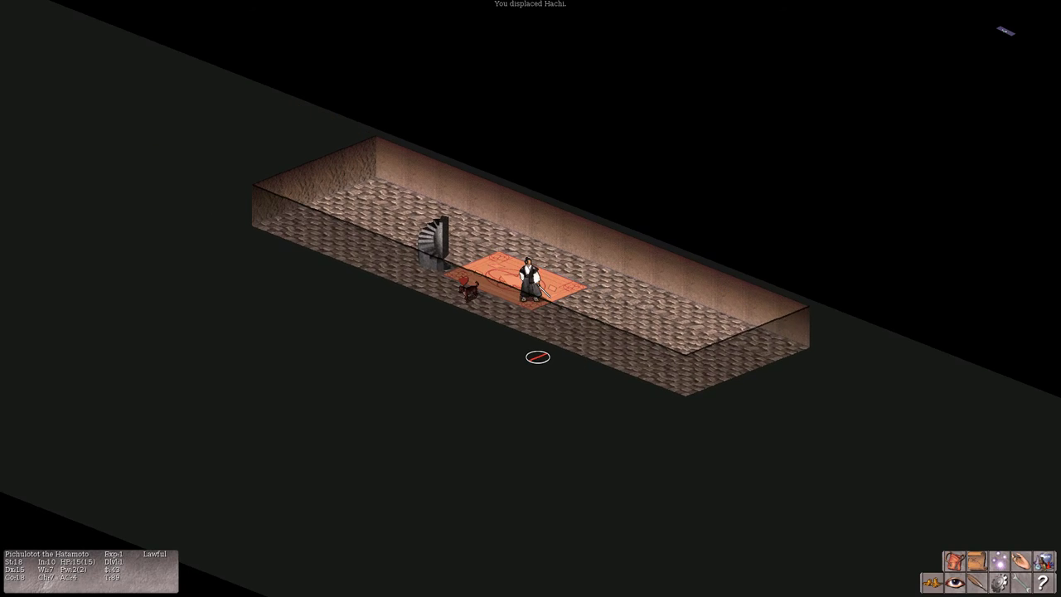
{"action": "key", "text": "Left"}
{"action": "key", "text": "Left"}
Walk west past the stairs, east past the rug, finishing beside the stairs
{"action": "key", "text": "Left"}
{"action": "key", "text": "Left"}
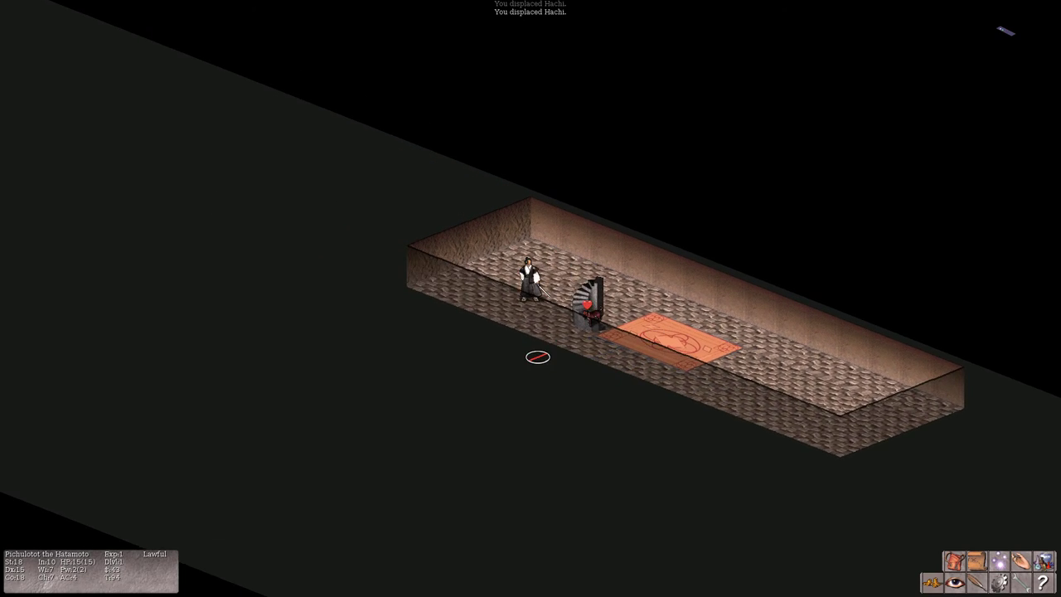
{"action": "key", "text": "Left"}
{"action": "key", "text": "Left"}
{"action": "key", "text": "Right"}
{"action": "key", "text": "Right"}
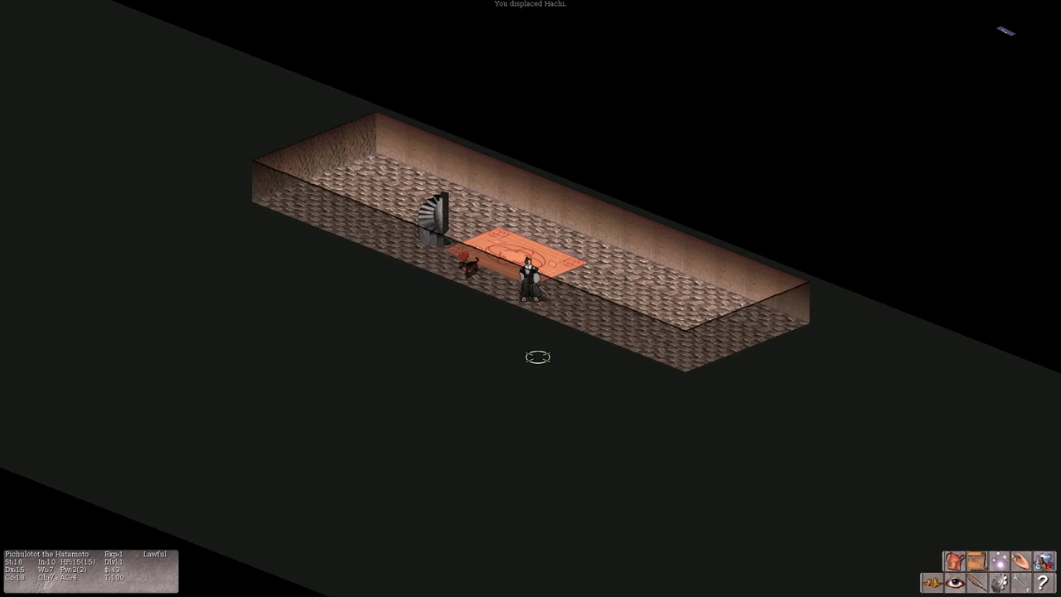
{"action": "key", "text": "Right"}
{"action": "key", "text": "Right"}
{"action": "key", "text": "Right"}
{"action": "key", "text": "Left"}
{"action": "key", "text": "Left"}
{"action": "key", "text": "Left"}
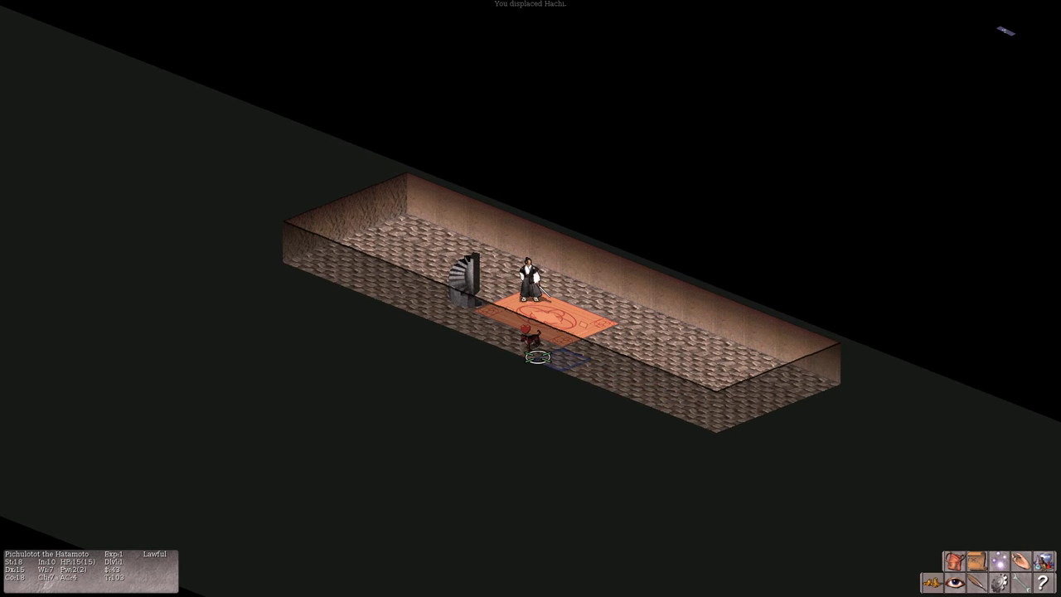